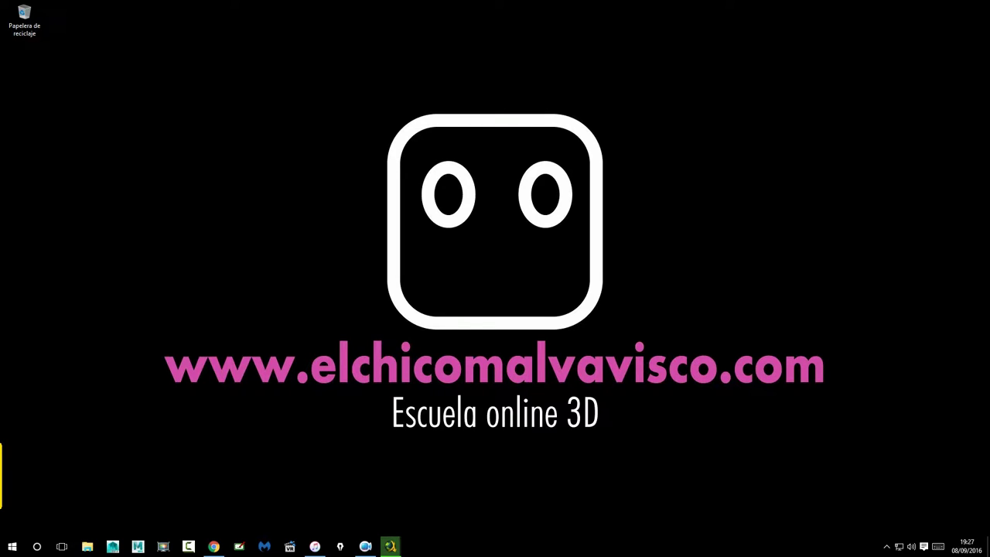
Launch Autodesk Maya 2016 from the taskbar and let it load an empty scene.
left_click(590, 248)
left_click(113, 547)
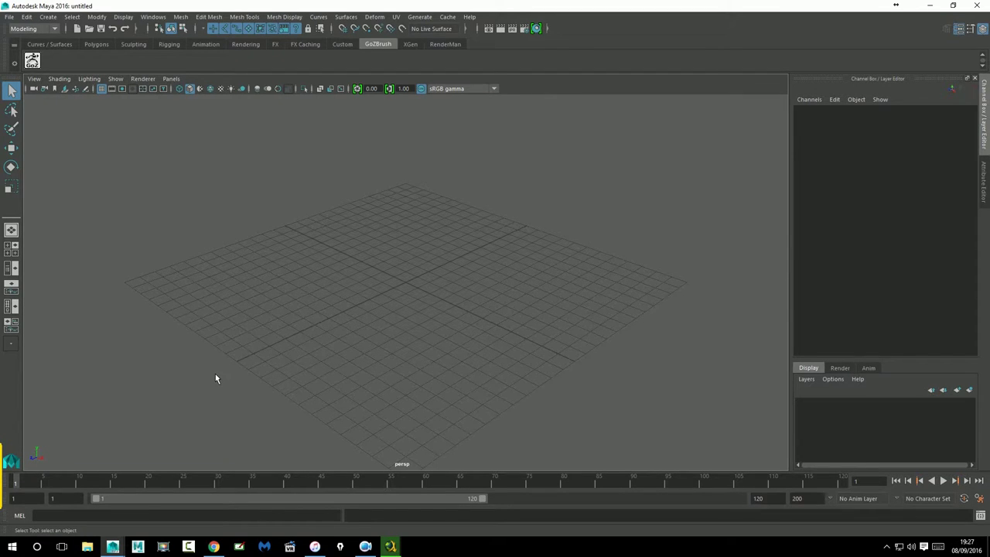
Start a new project in the Project Window and name it IniciacionMaya.
left_click(13, 21)
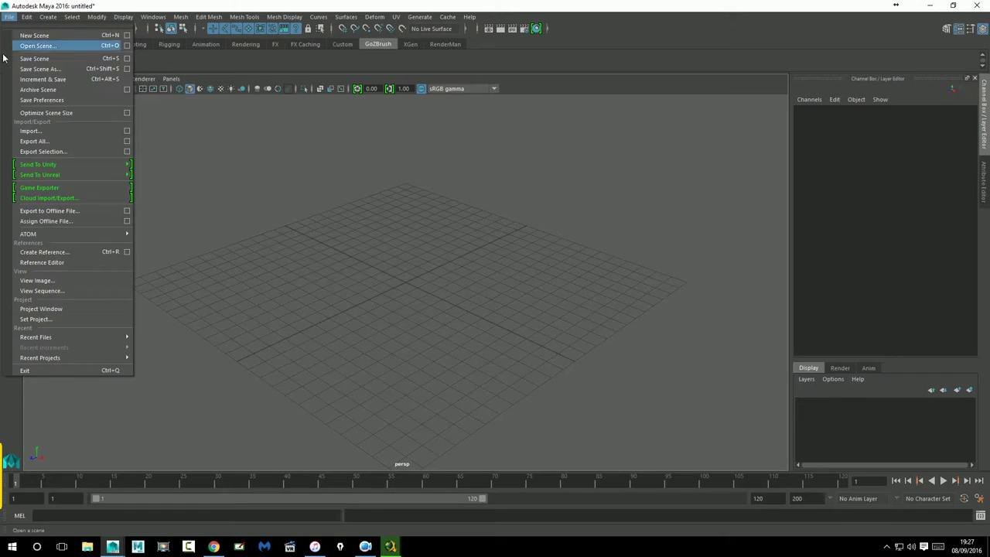
left_click(56, 311)
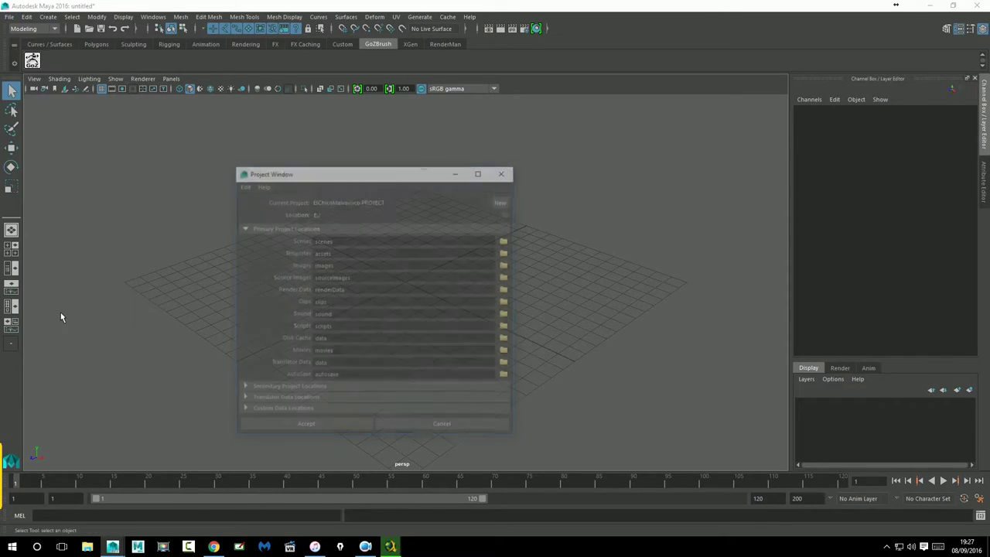
left_click_drag(314, 171, 359, 147)
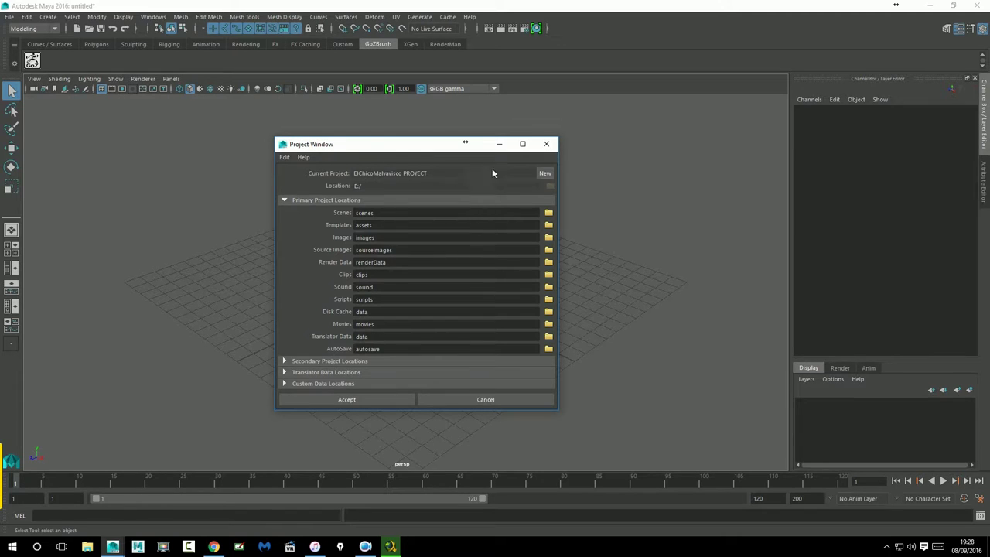
left_click(545, 174)
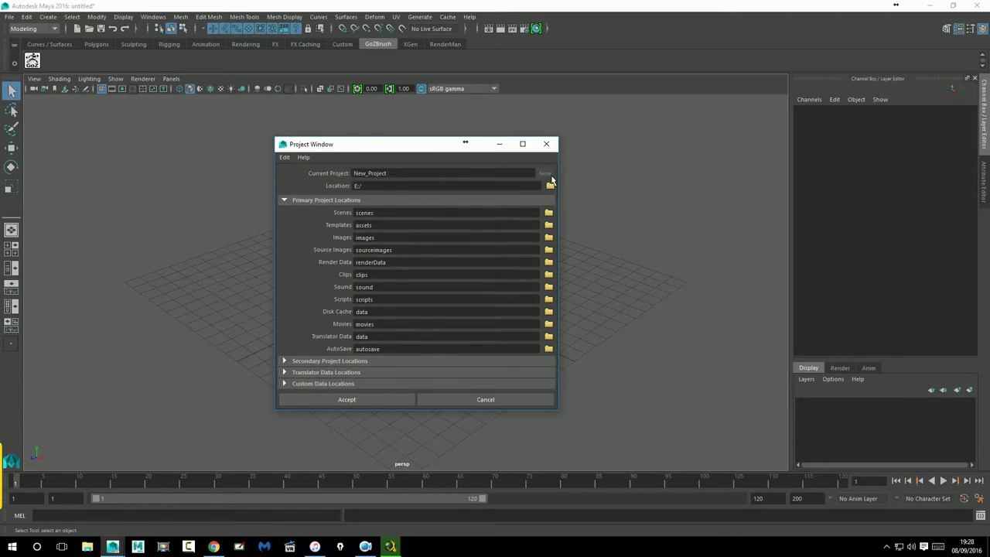
left_click_drag(456, 178, 316, 174)
type("Iniciacion")
type("Maya")
Choose E:/00_TUTORIALES on drive DD_02 (E:) as the project location.
left_click(556, 192)
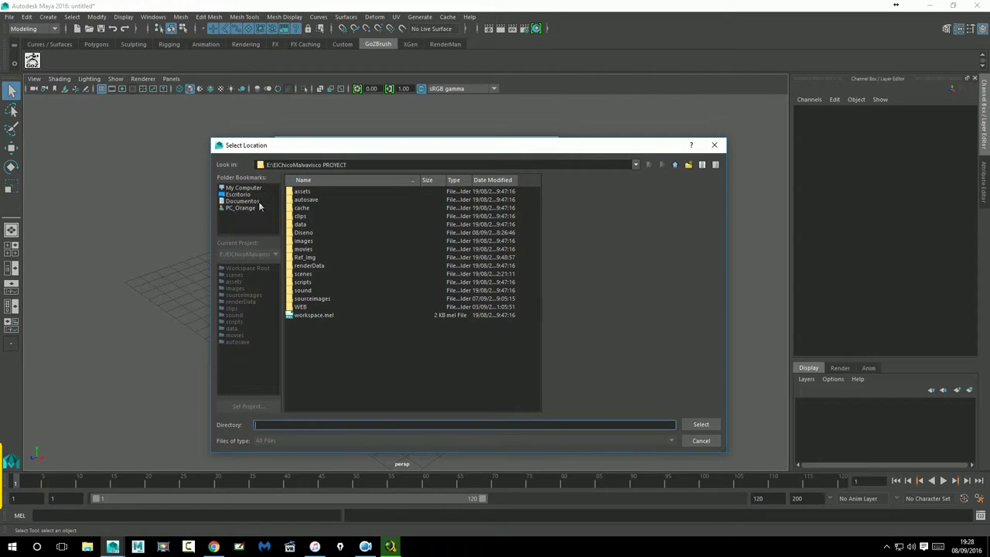
left_click(242, 189)
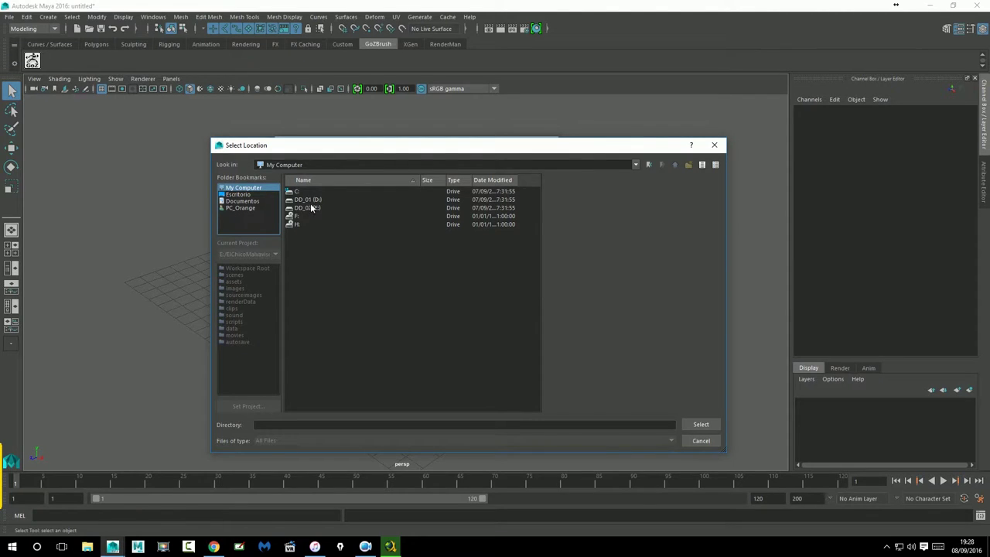
double_click(310, 201)
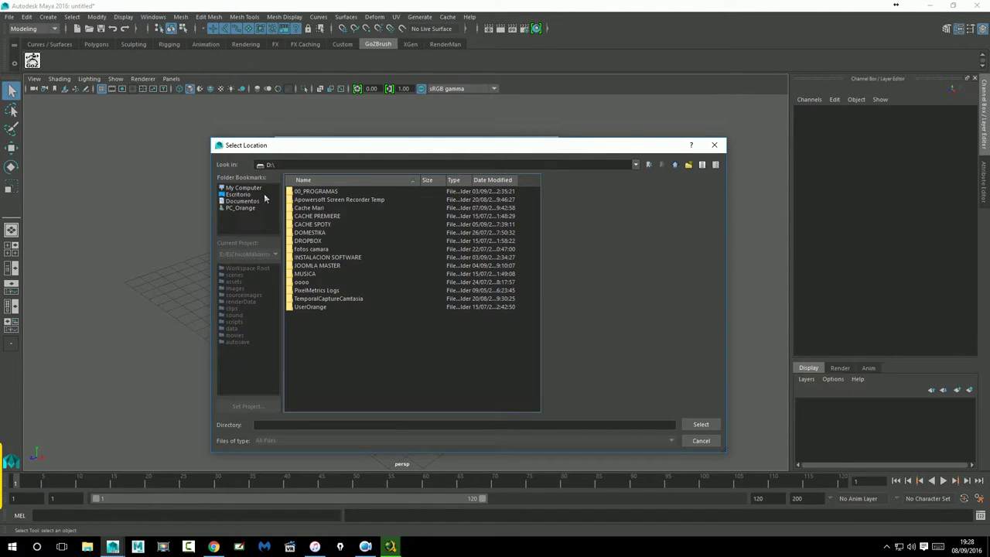
left_click(674, 164)
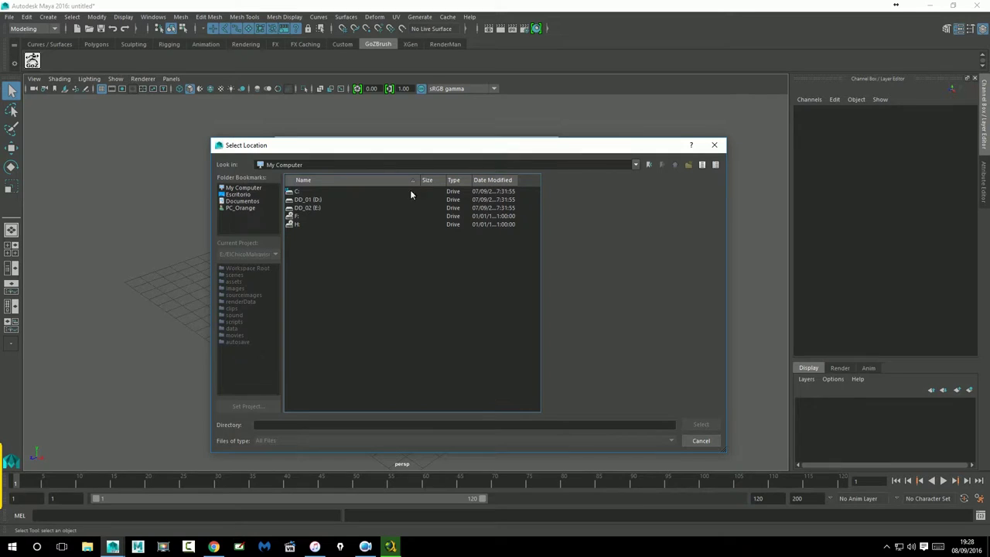
double_click(317, 207)
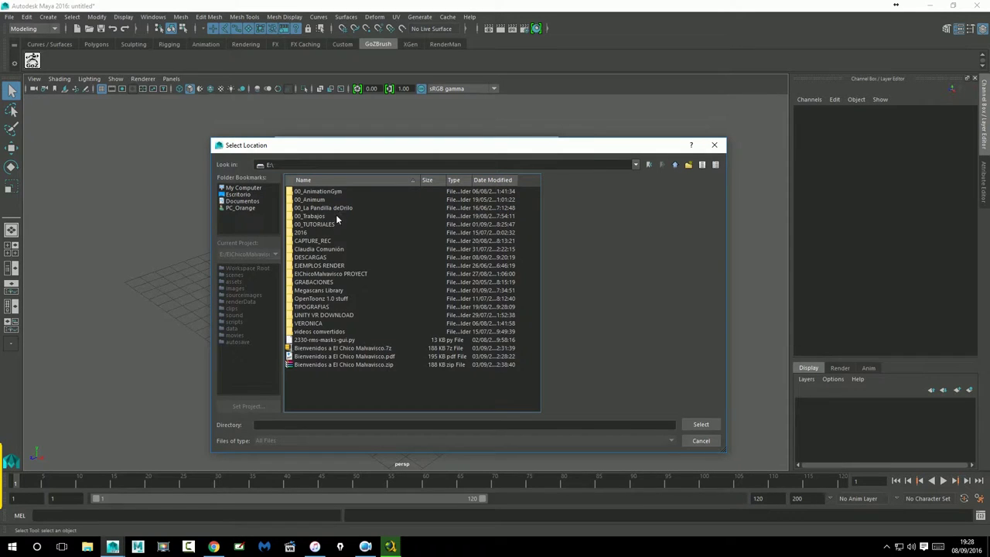
double_click(328, 223)
left_click(702, 425)
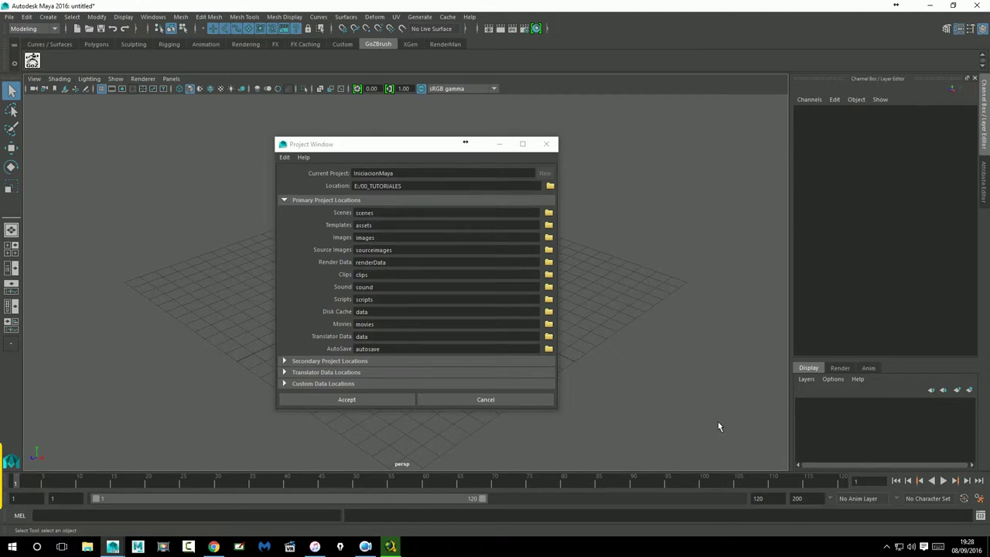
Open E:\00_TUTORIALES in File Explorer and accept the IniciacionMaya project settings.
left_click(88, 547)
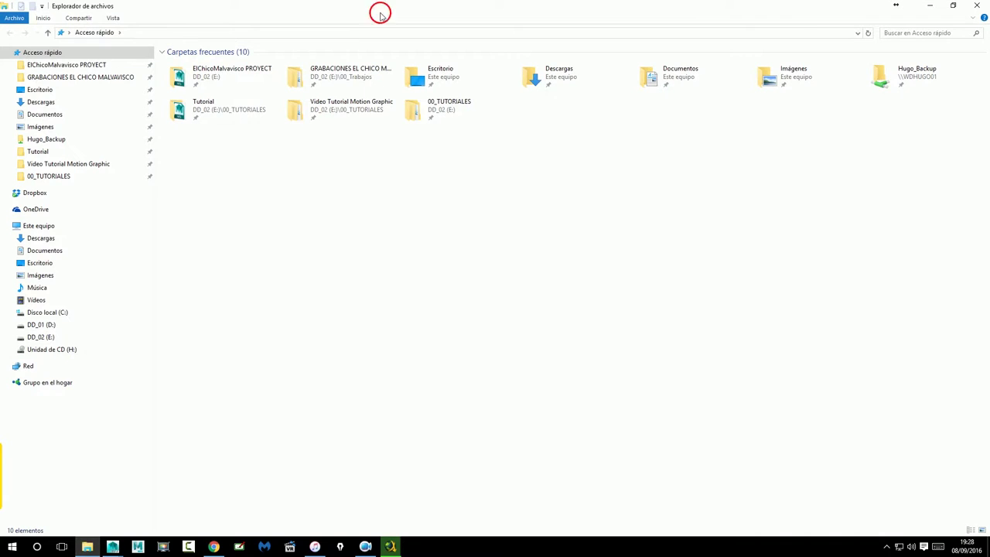
left_click_drag(380, 11, 497, 122)
left_click(313, 286)
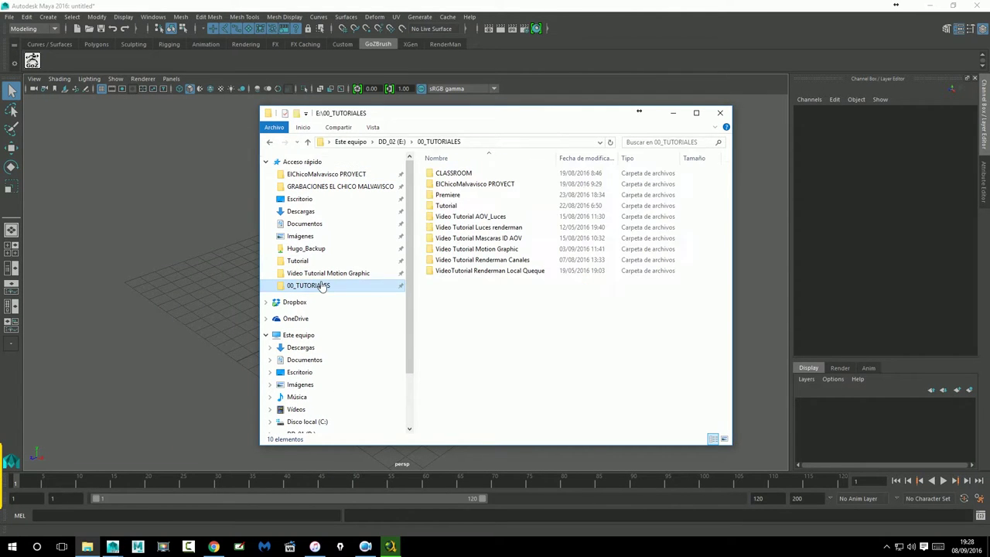
left_click_drag(479, 117, 701, 133)
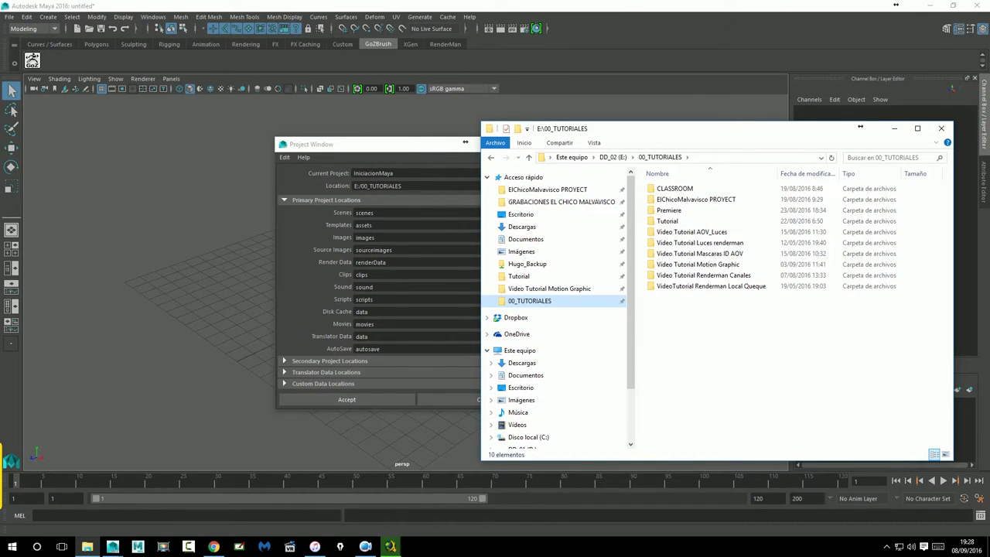
left_click_drag(464, 141, 327, 151)
left_click(292, 400)
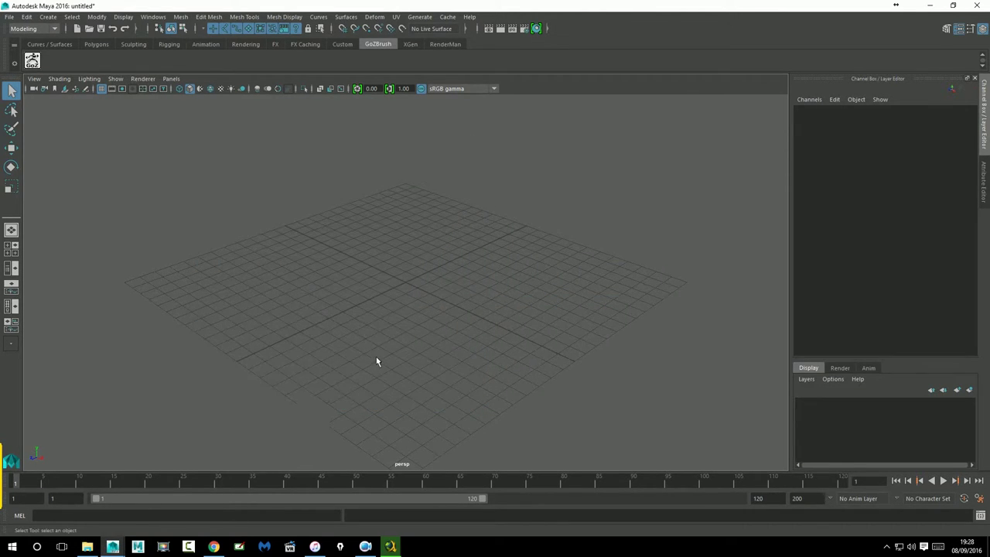
Inspect the new IniciacionMaya folder in Explorer, then return to Maya.
left_click(87, 547)
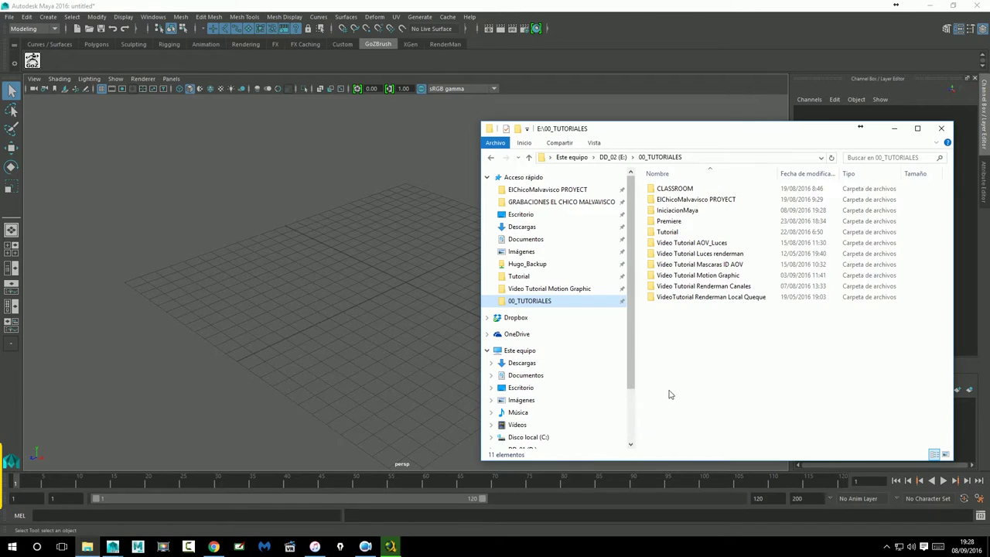
double_click(678, 211)
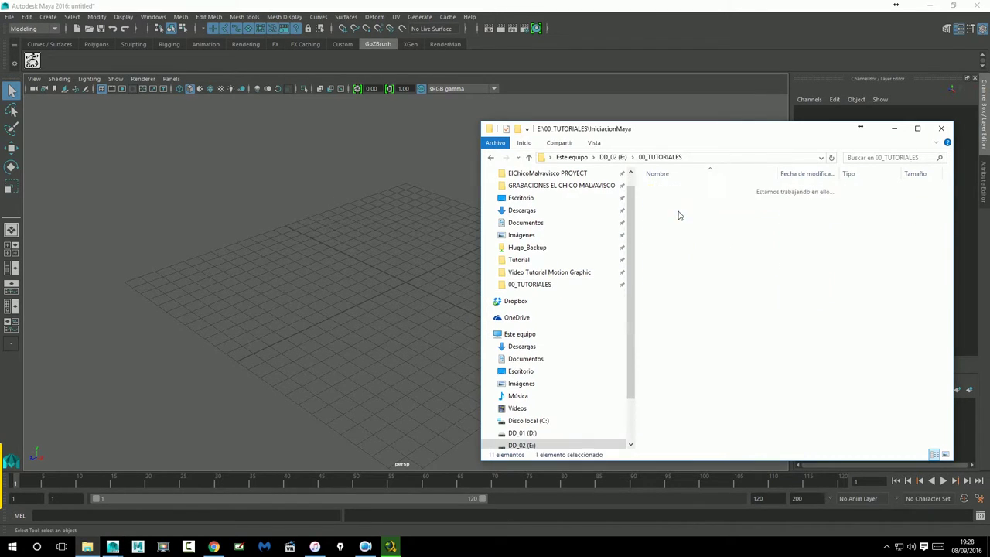
left_click_drag(702, 139, 523, 143)
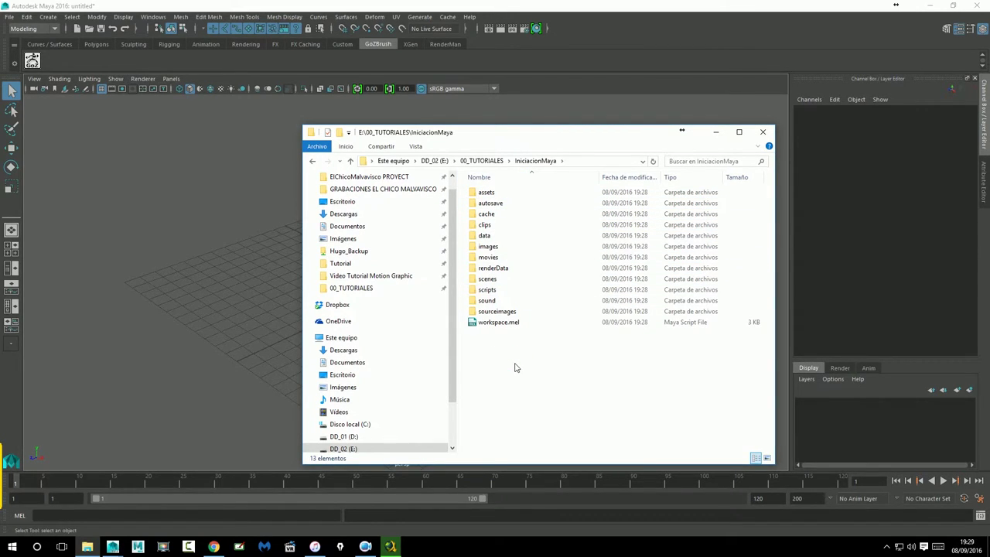
left_click_drag(521, 133, 482, 124)
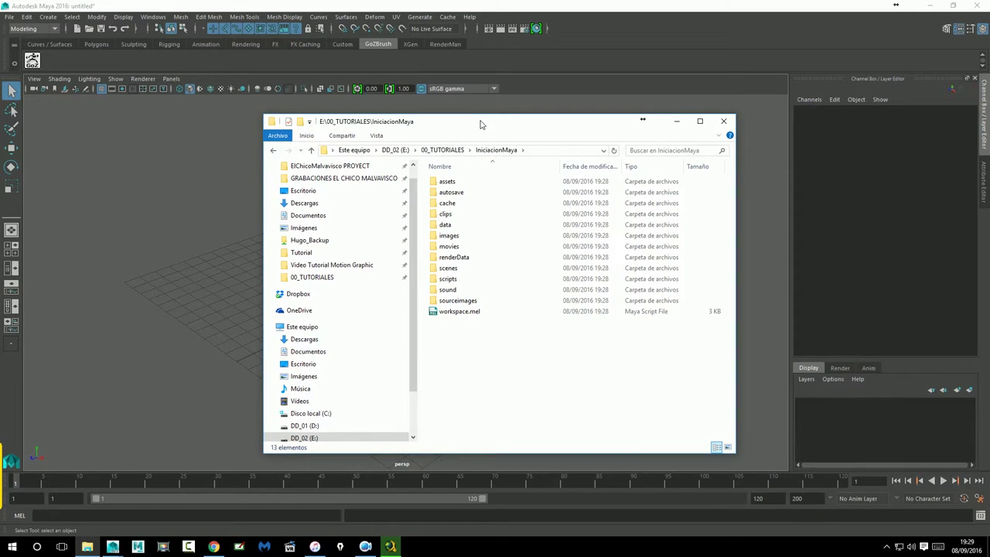
left_click(225, 146)
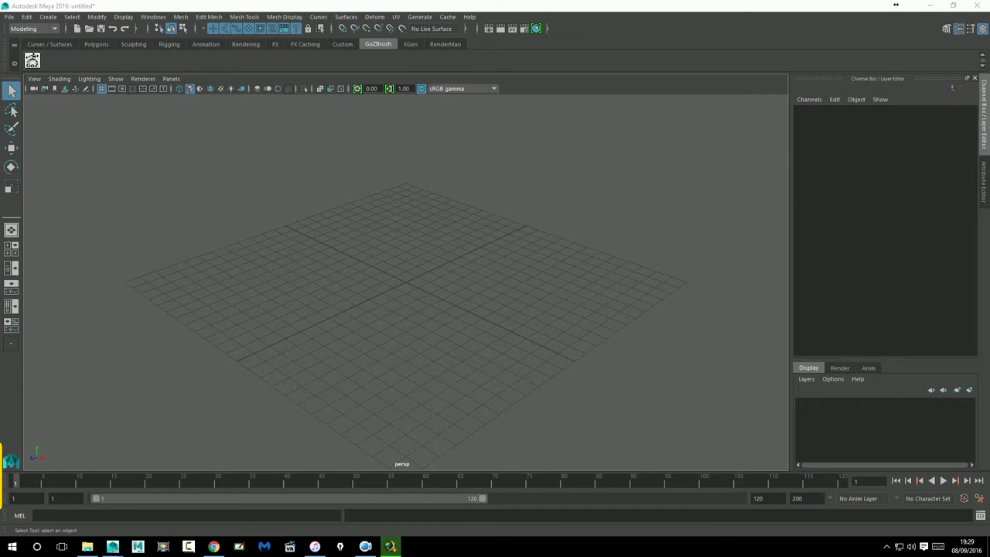
Set the IniciacionMaya folder as Maya's current project through Set Project.
left_click(10, 16)
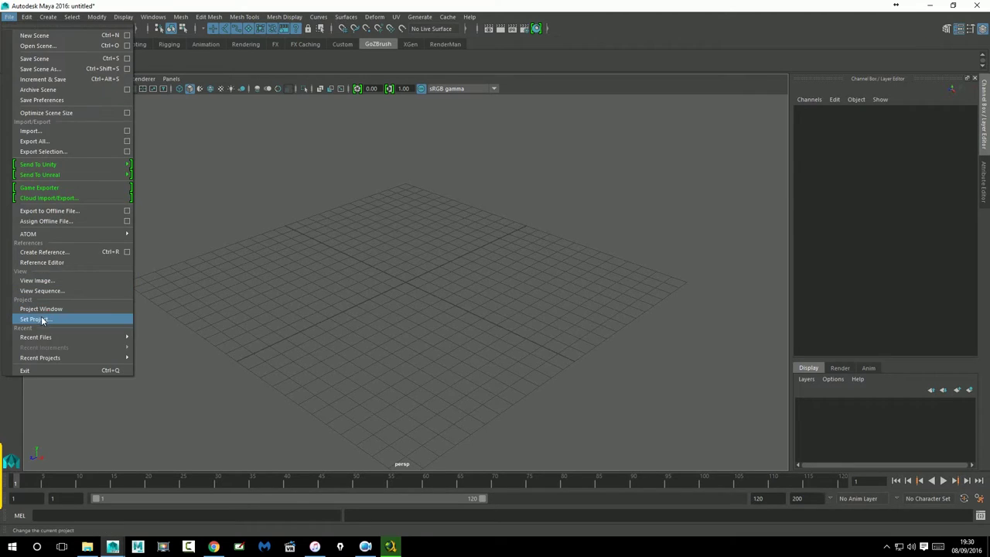
left_click(41, 318)
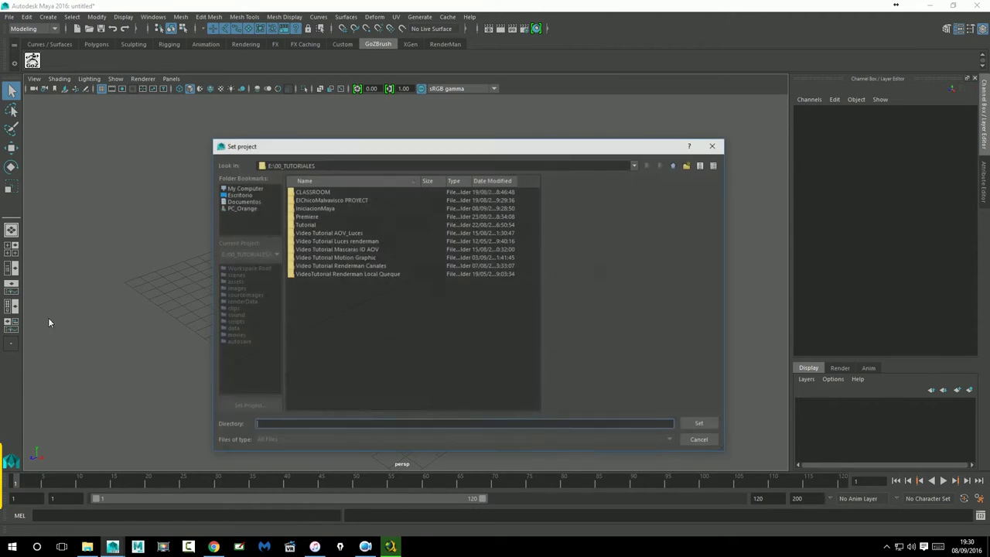
left_click(315, 207)
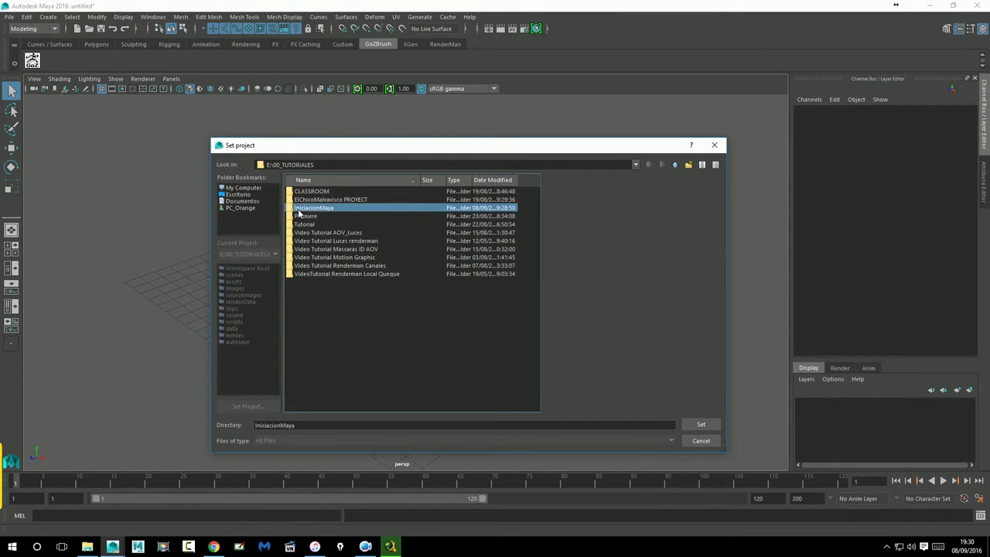
left_click(700, 424)
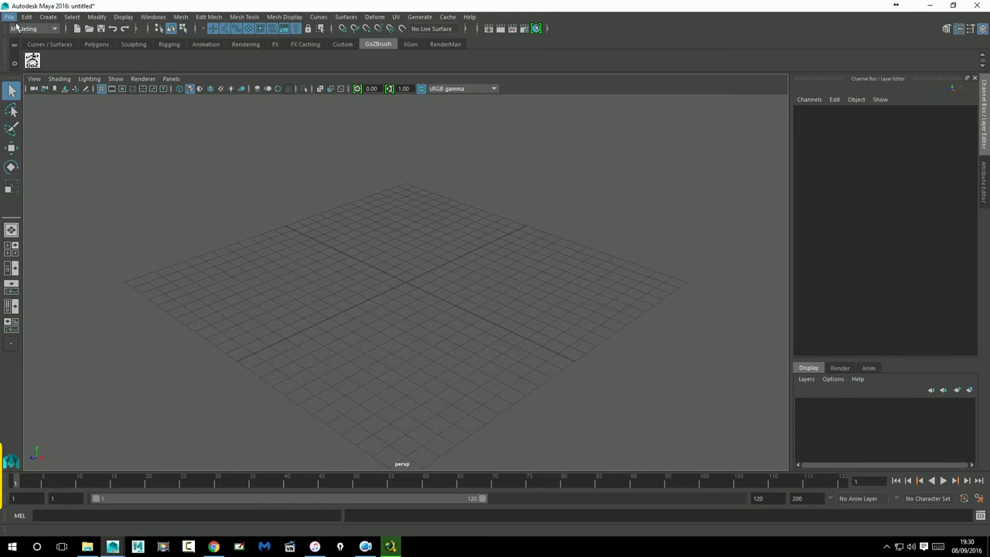
left_click(9, 16)
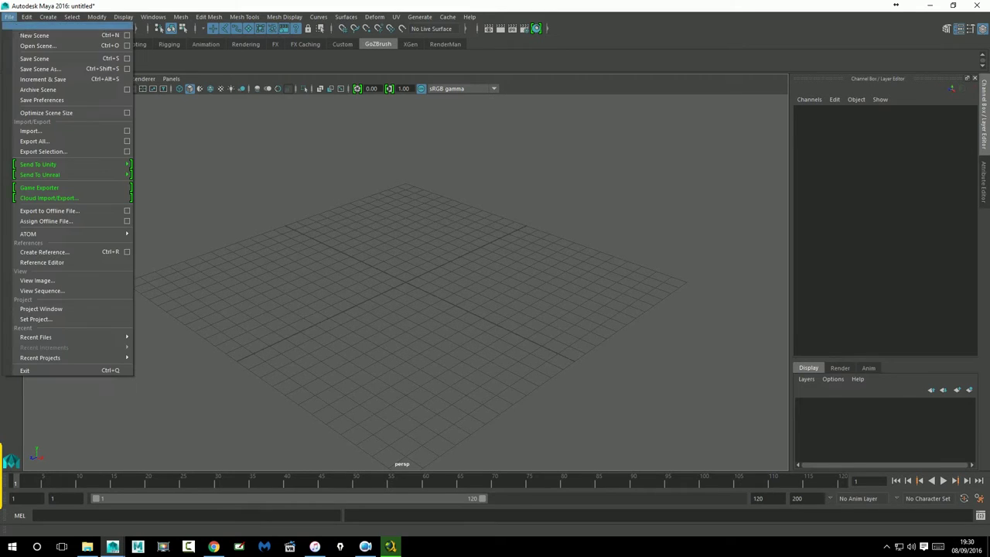
Save the scene with file name ejemplo01 in the project's scenes folder.
left_click(34, 64)
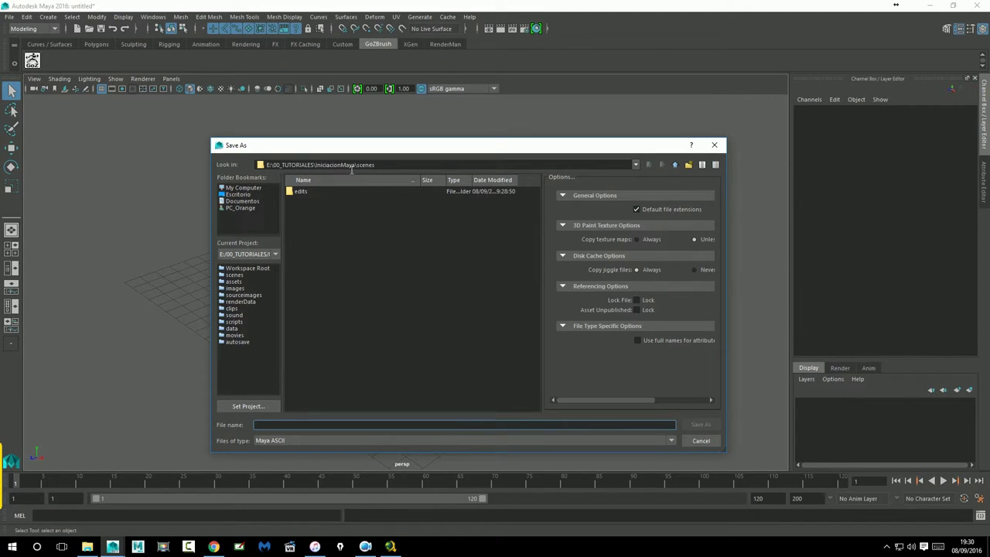
left_click_drag(383, 170, 362, 172)
left_click(370, 222)
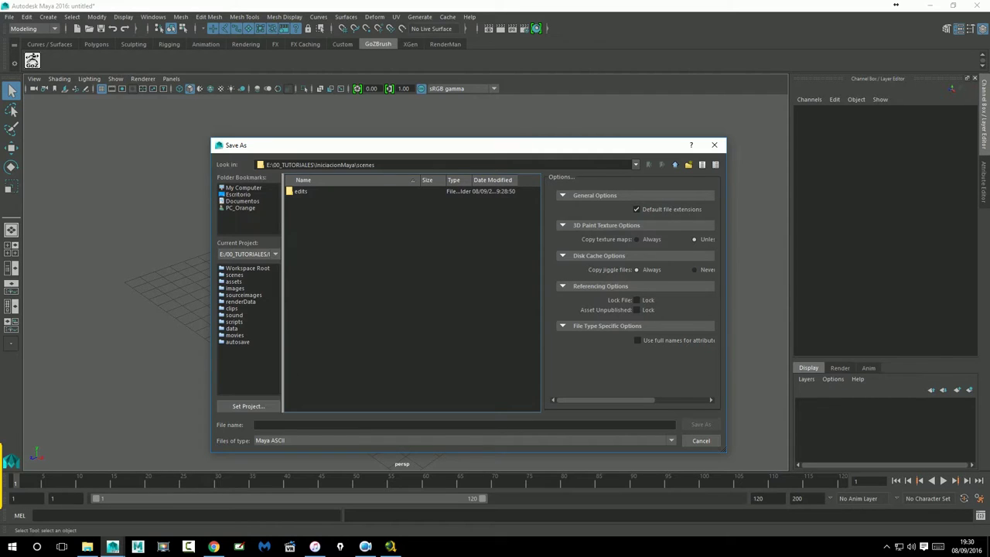
left_click(283, 426)
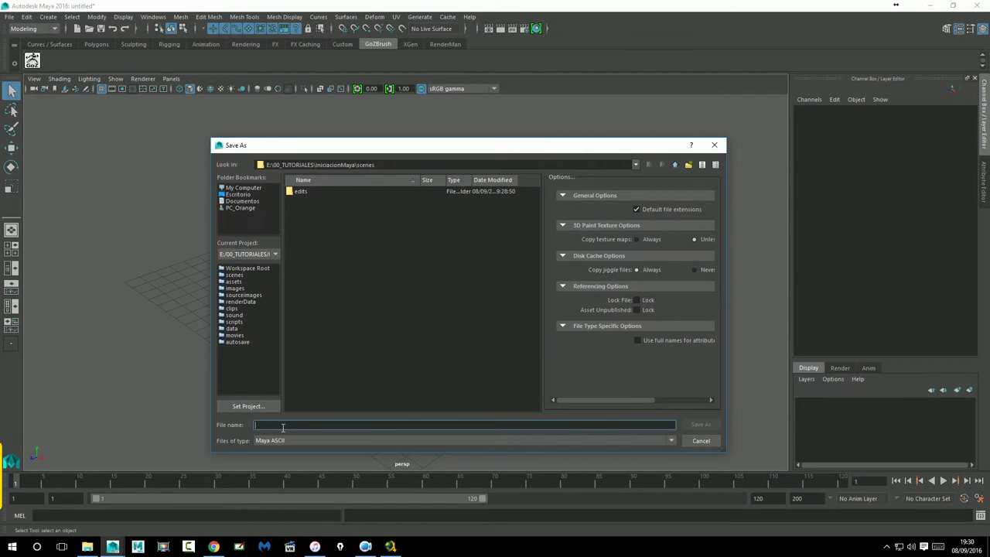
type("ejemplo01")
left_click(700, 425)
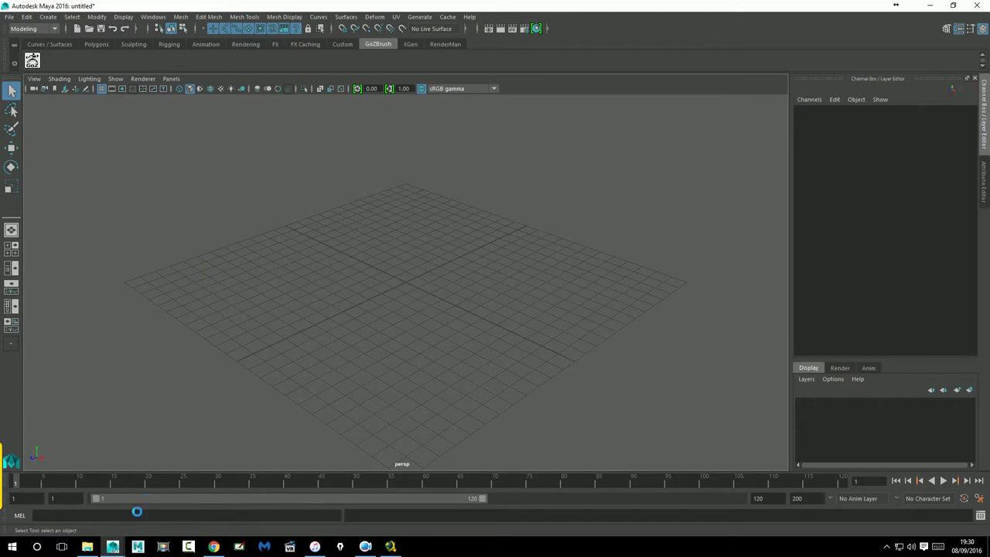
Open the scenes folder in Explorer to confirm Ejemplo01.ma (74 KB) is there.
left_click(87, 546)
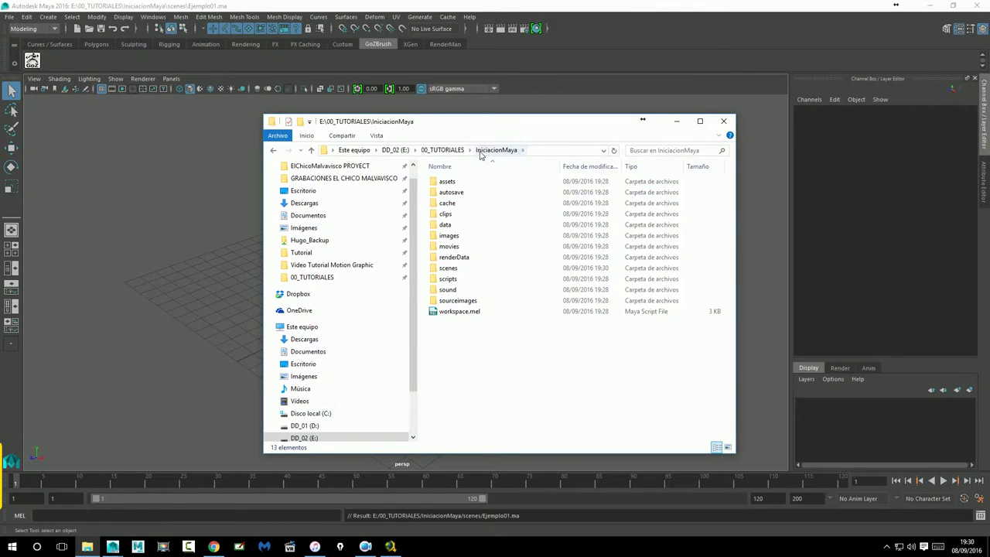
double_click(455, 268)
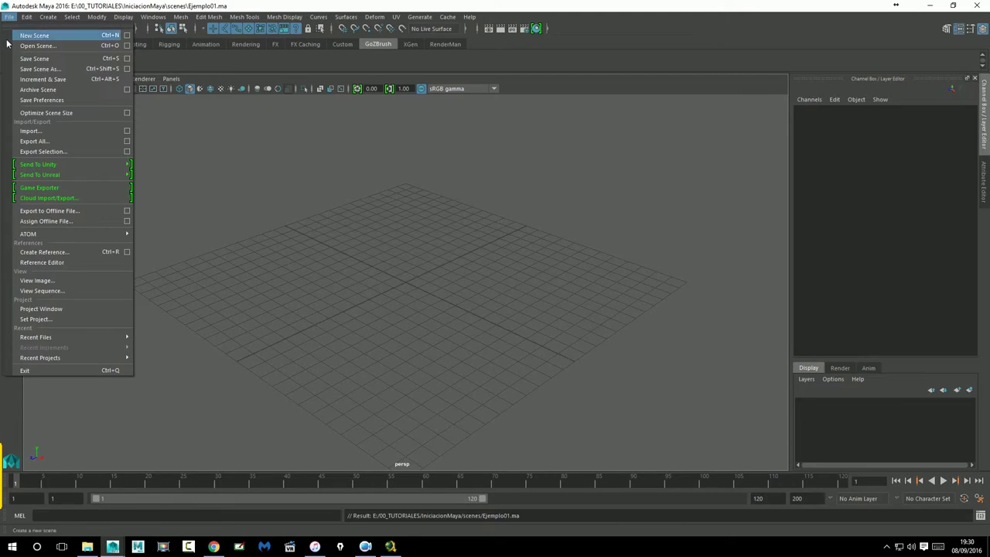
left_click(40, 69)
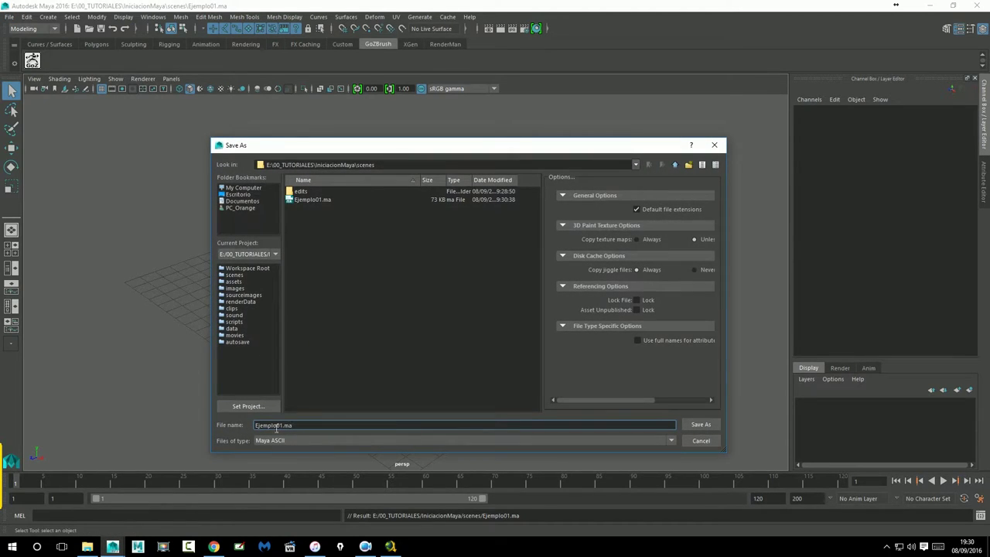
left_click_drag(285, 426, 280, 425)
left_click(274, 442)
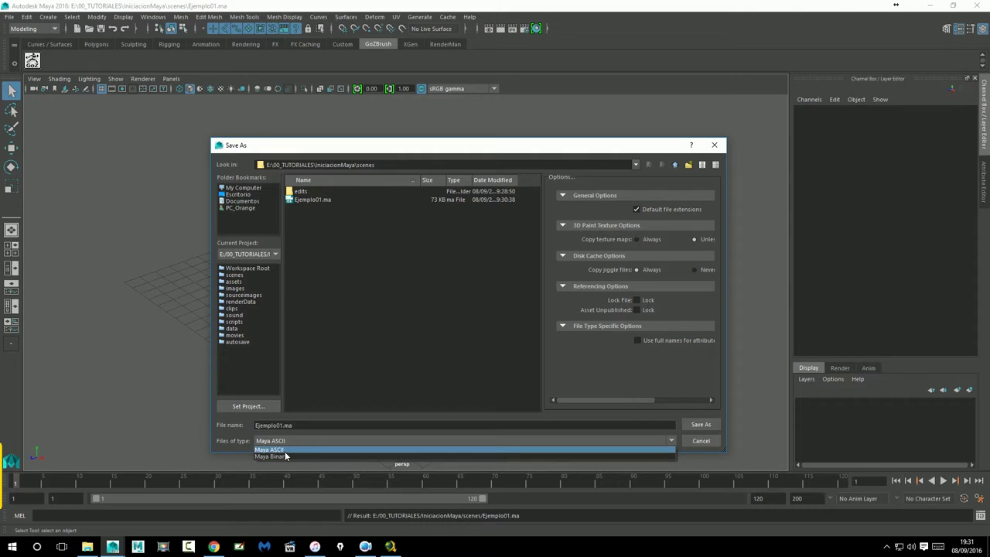
left_click(277, 449)
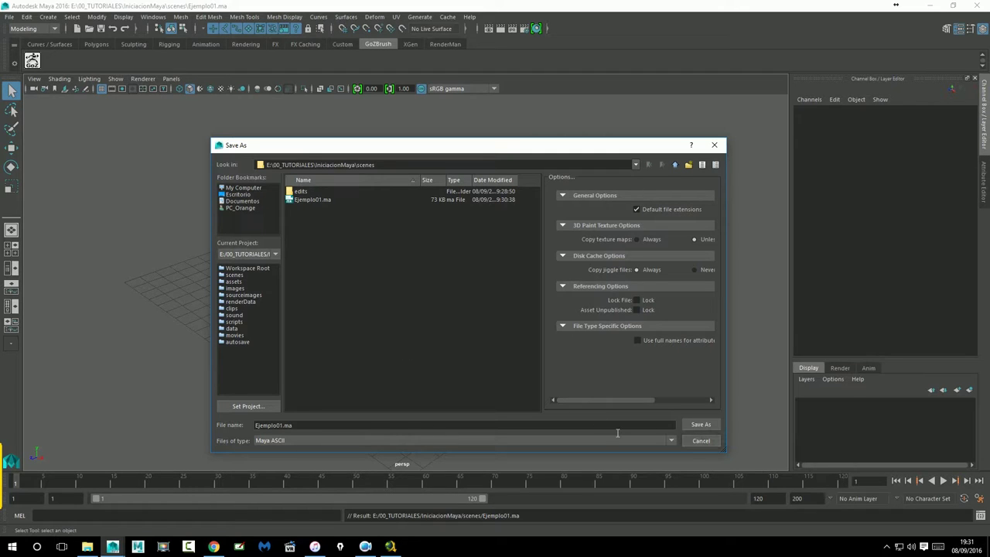
left_click(702, 441)
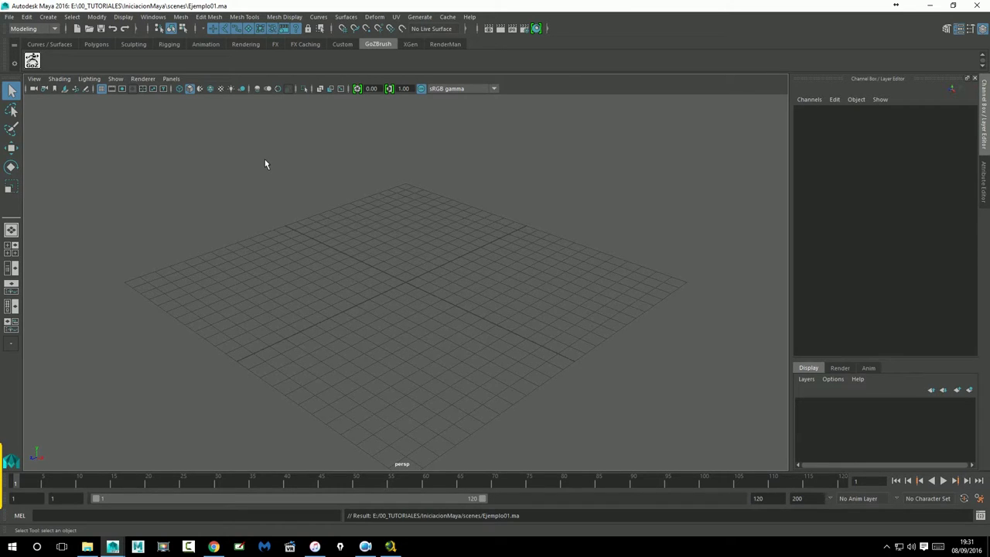
Browse to IniciacionMaya's sourceimages folder, which contains only 3dPaintTextures, then return to Maya.
left_click(96, 543)
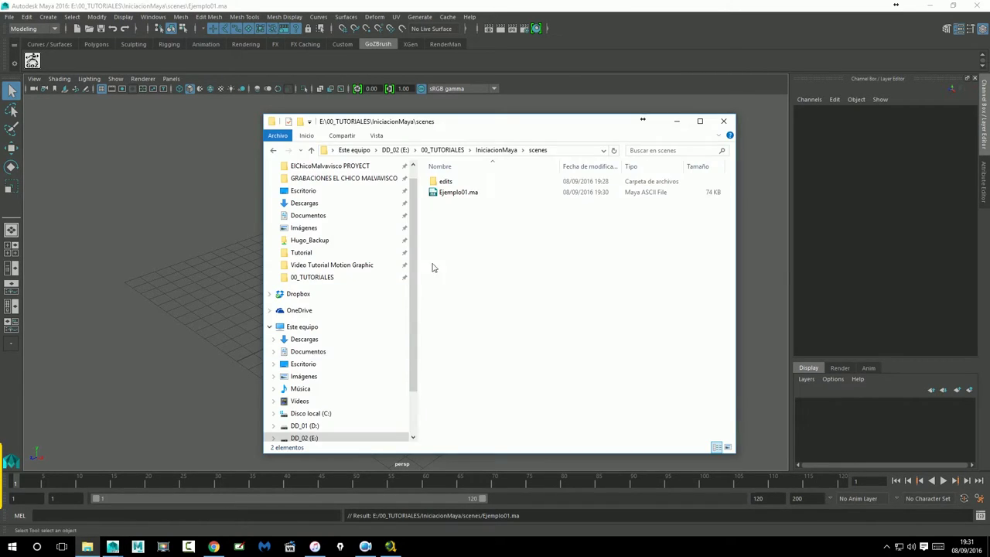
left_click(492, 151)
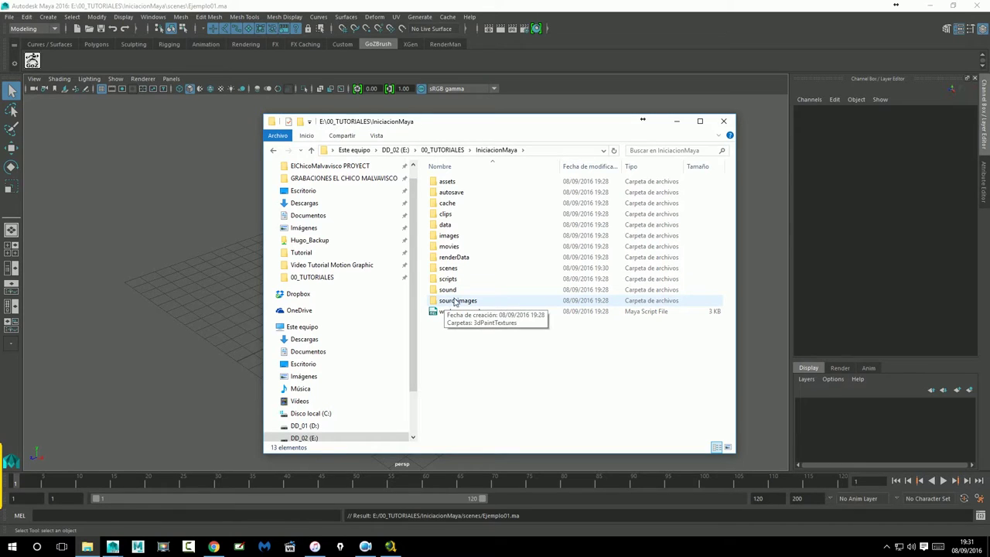
double_click(468, 306)
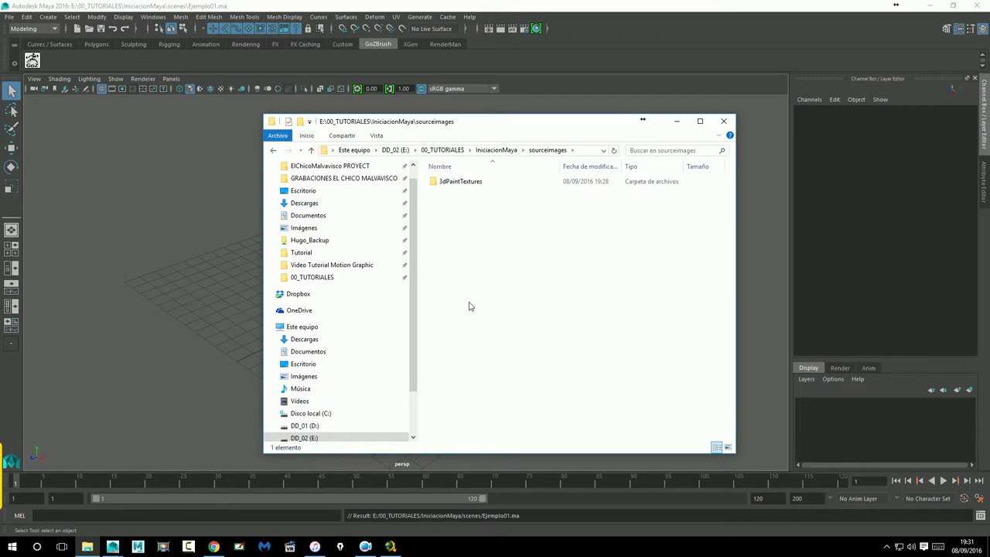
left_click(537, 93)
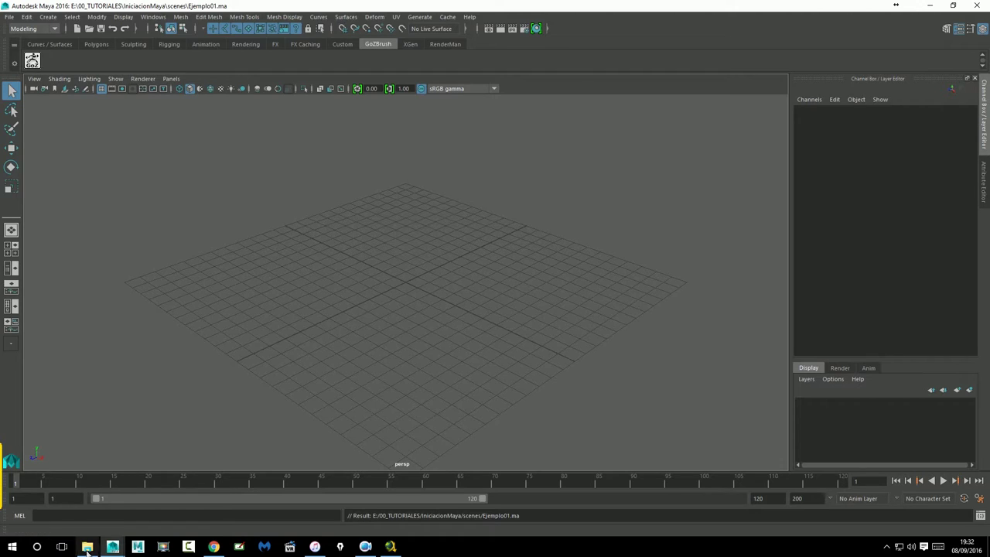
mouse_move(87, 546)
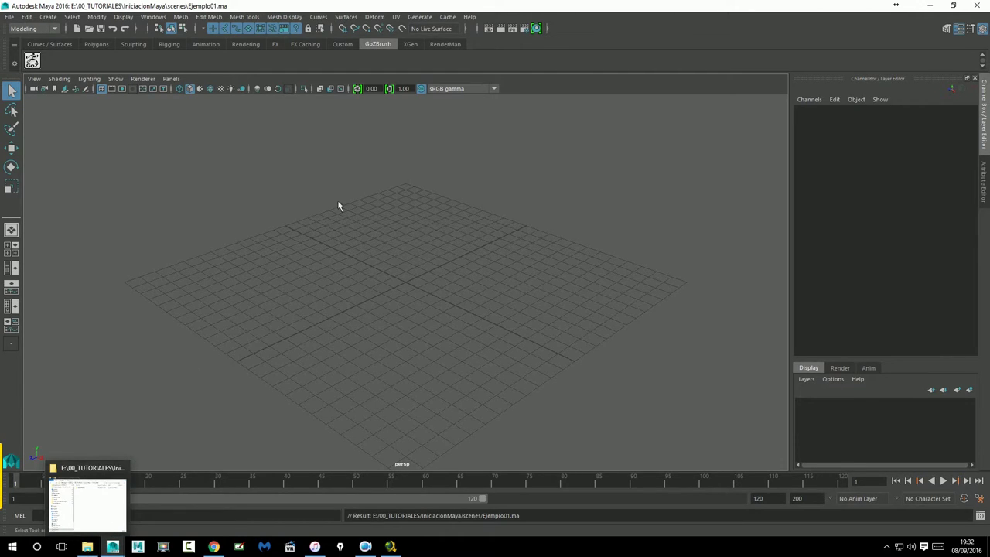
left_click(10, 17)
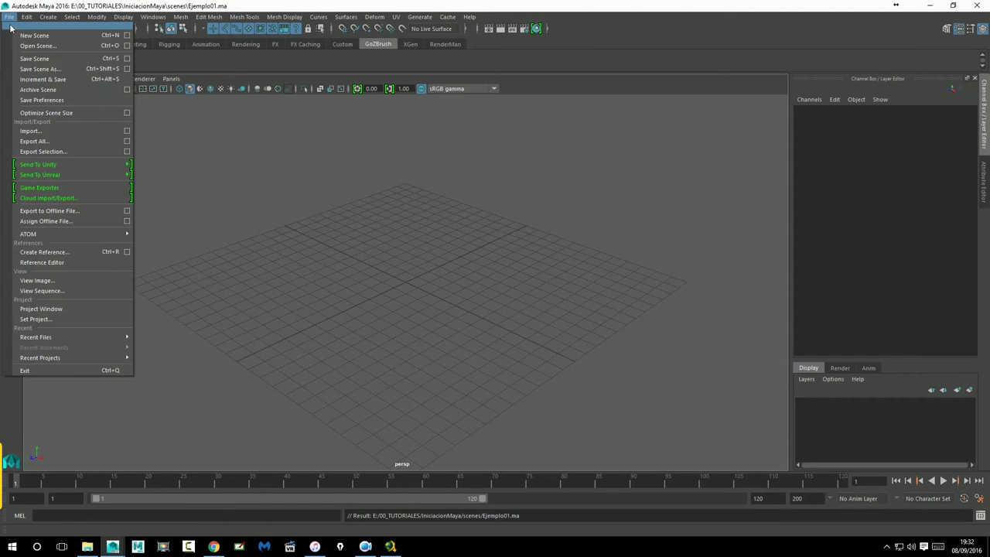
left_click(67, 318)
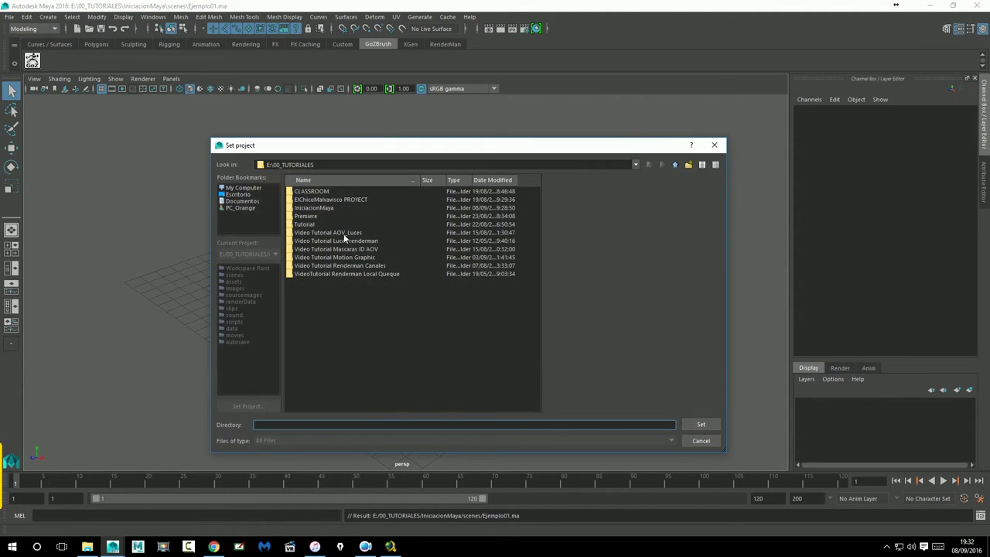
left_click(317, 207)
left_click(699, 425)
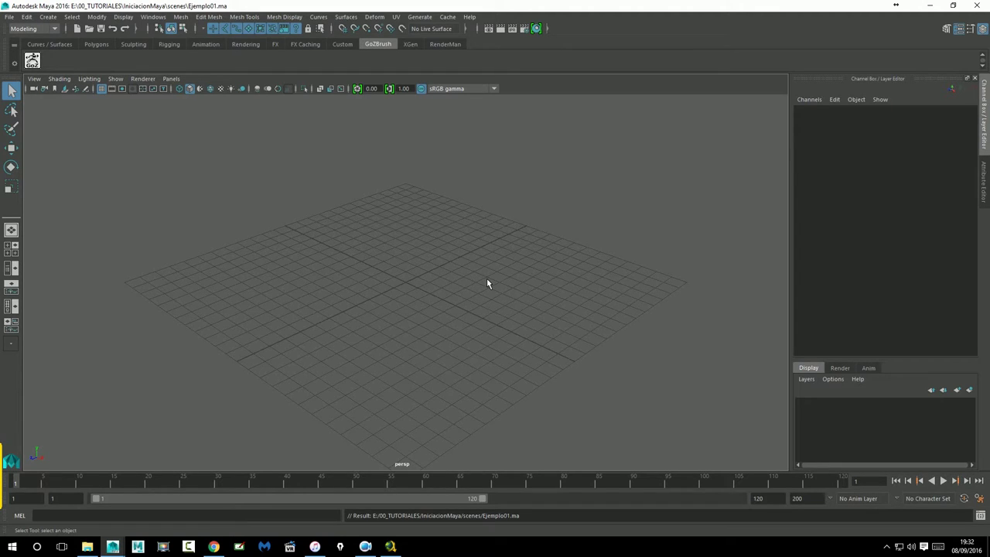
left_click(402, 222)
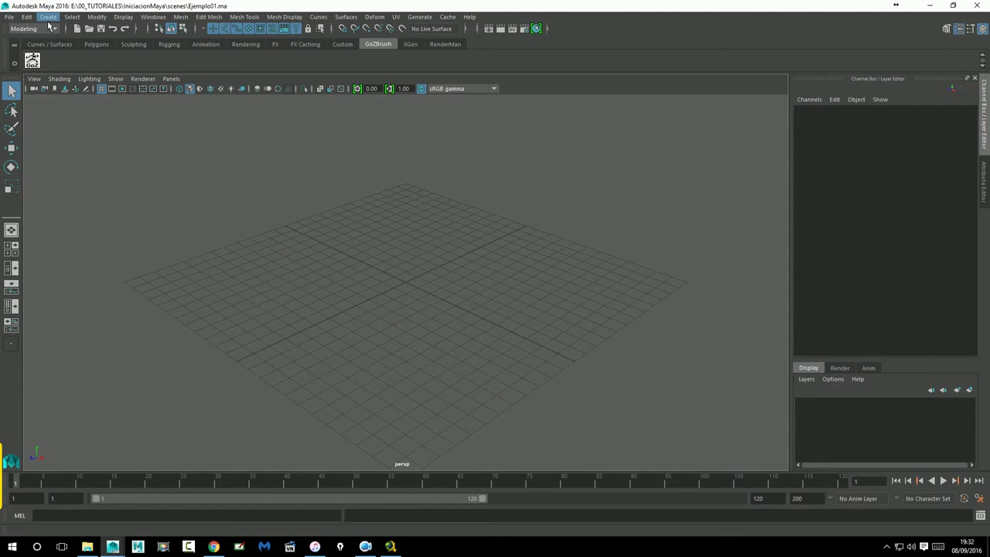
Create a polygon sphere and incrementally save the scene as Ejemplo01.0001.
left_click(48, 17)
left_click(195, 62)
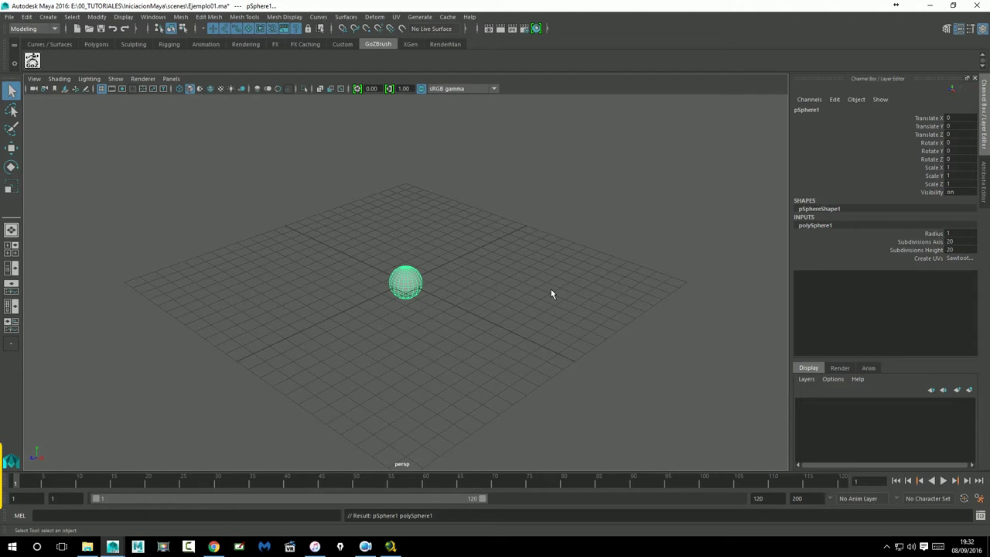
left_click(9, 17)
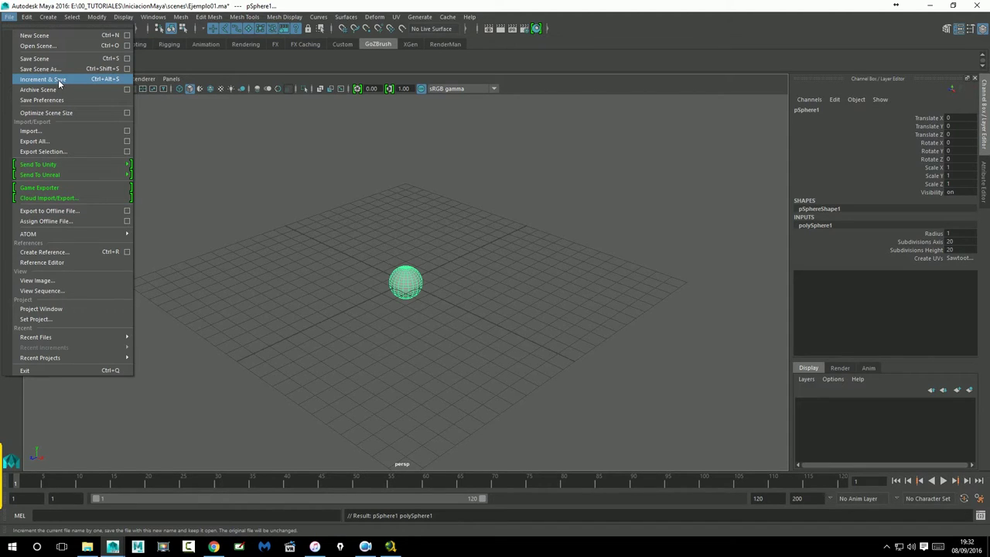
left_click(62, 84)
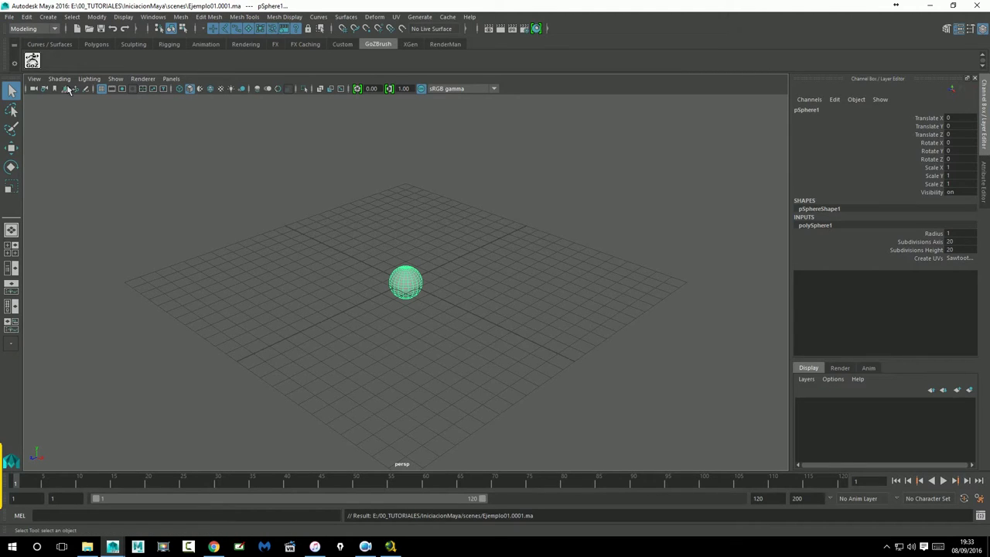
left_click(87, 547)
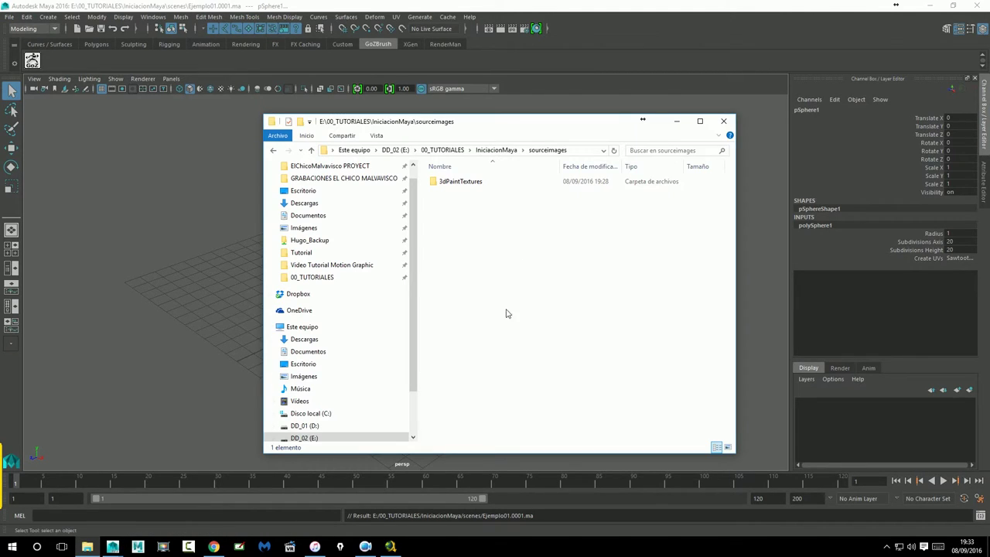
Confirm Ejemplo01.0001.ma and Ejemplo01.ma are in scenes, then select the sphere with Scale.
left_click(496, 150)
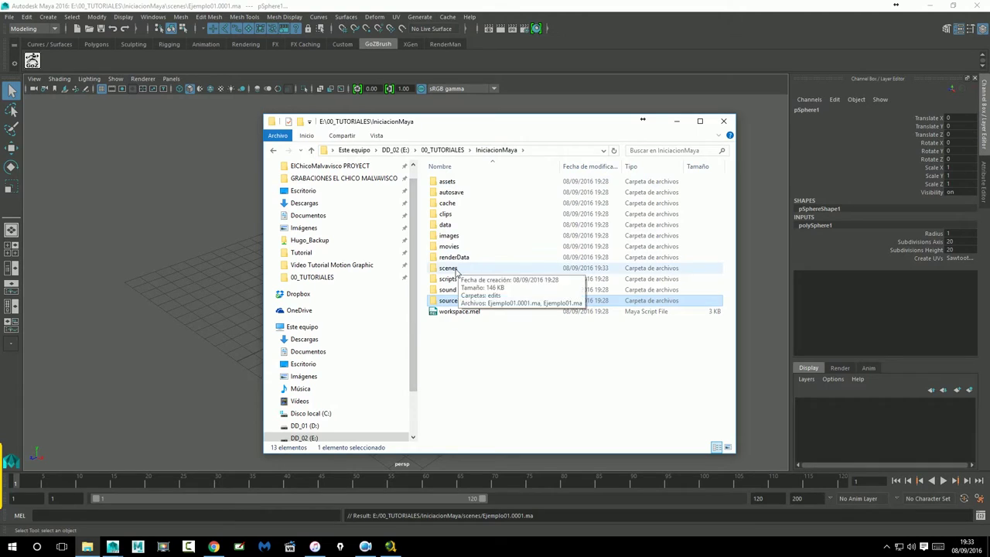
double_click(450, 268)
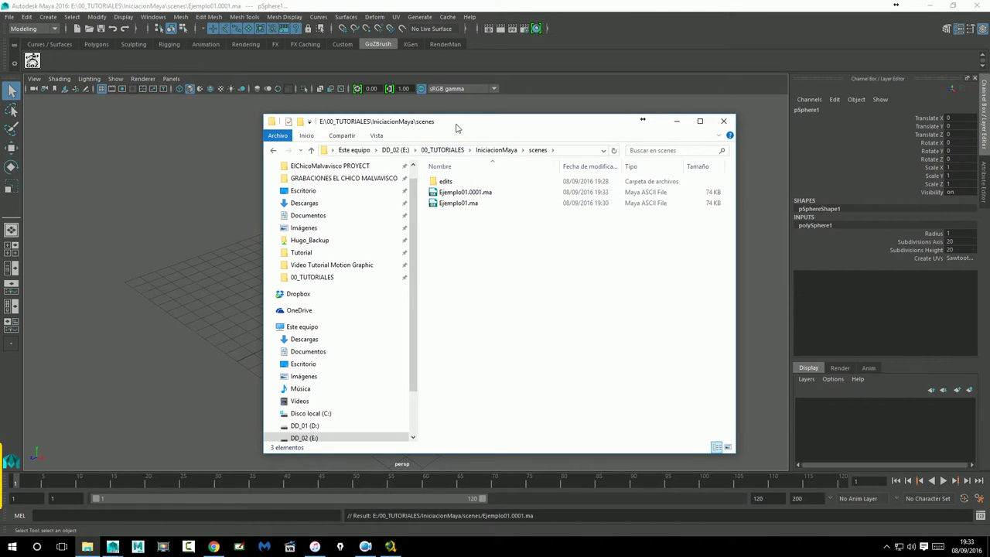
left_click_drag(463, 125, 433, 124)
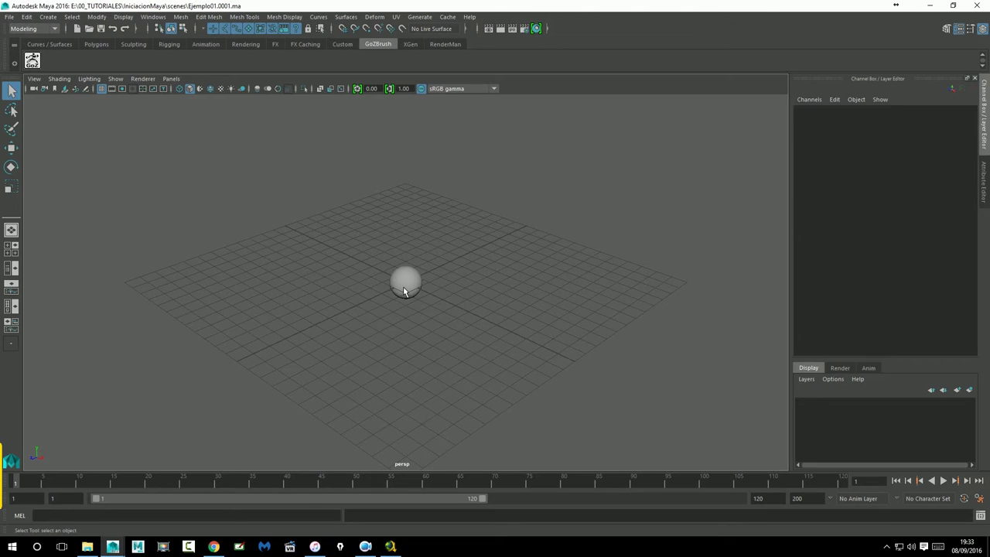
left_click(403, 292)
left_click(11, 186)
Scale the sphere up to about 3.479 and pull one side face out into a spout.
middle_click_drag(472, 268, 534, 267)
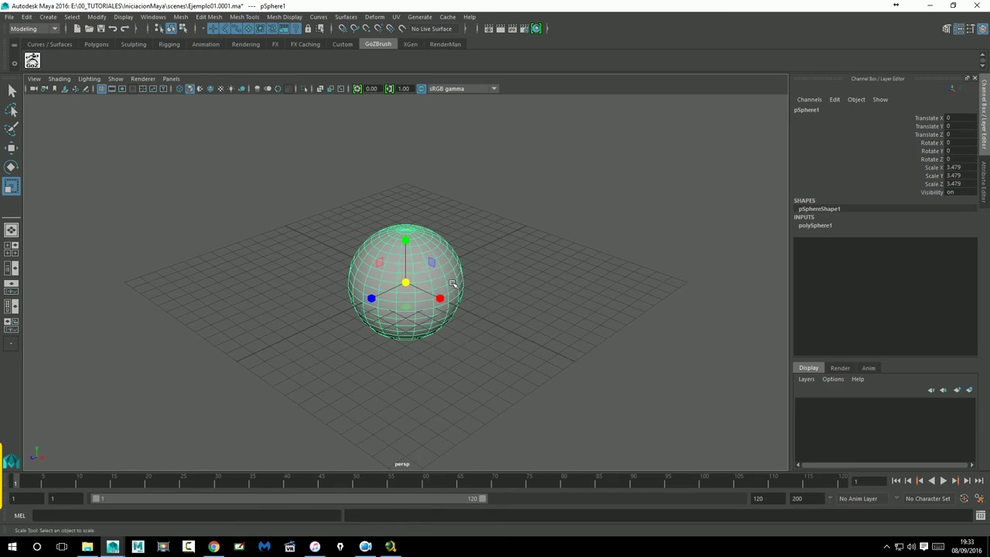
key("F11")
left_click(451, 280)
key("w")
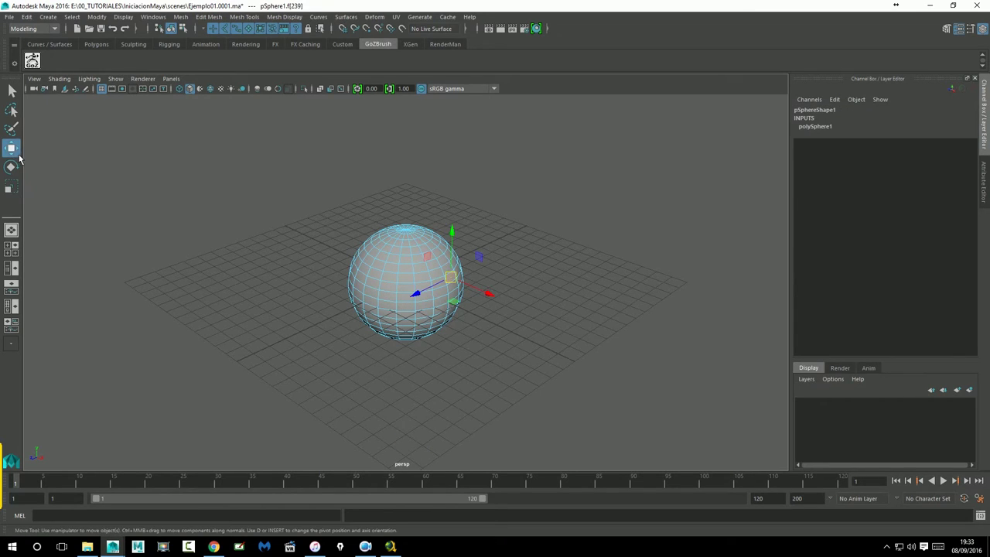
left_click_drag(500, 288, 546, 310)
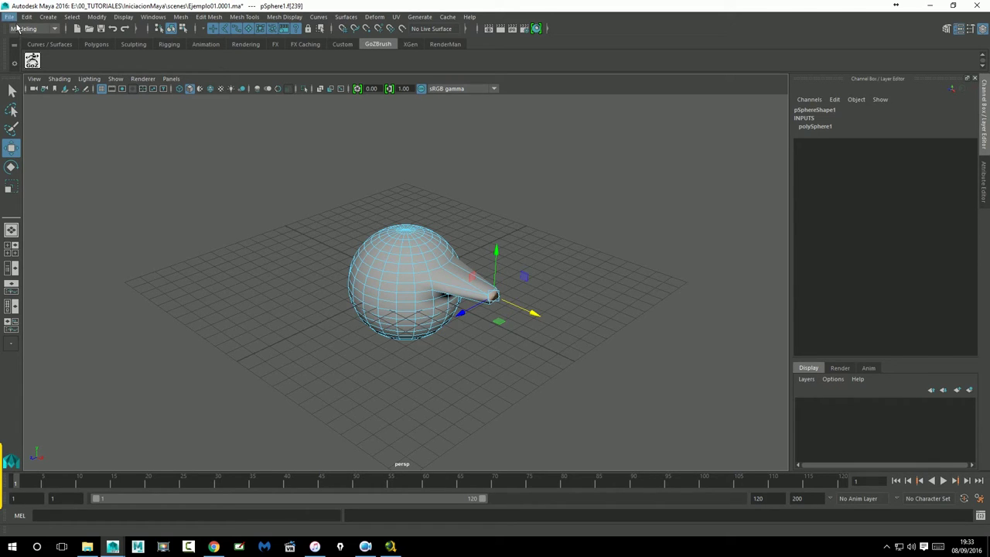
Increment-save the scene as Ejemplo01.0002.ma.
left_click(9, 16)
left_click(39, 79)
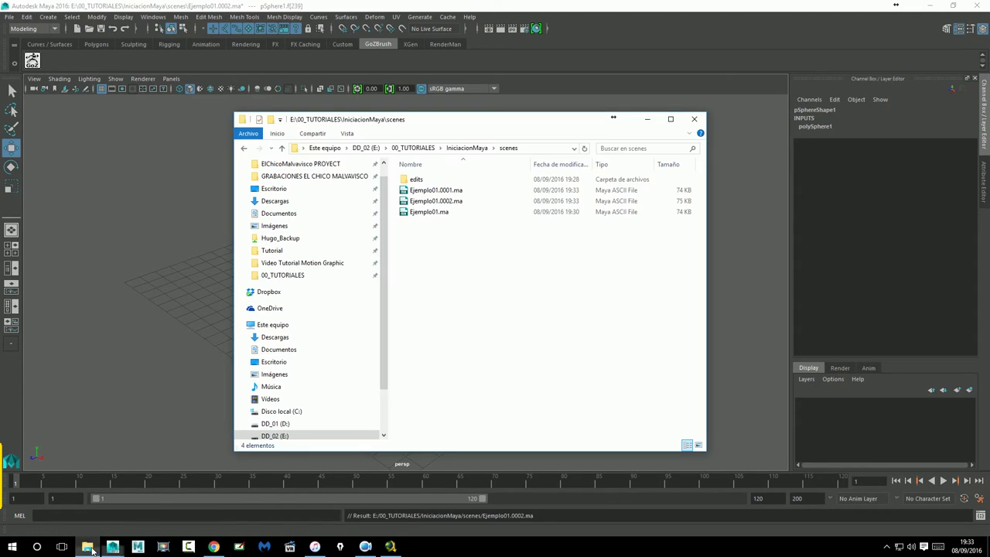
left_click(88, 546)
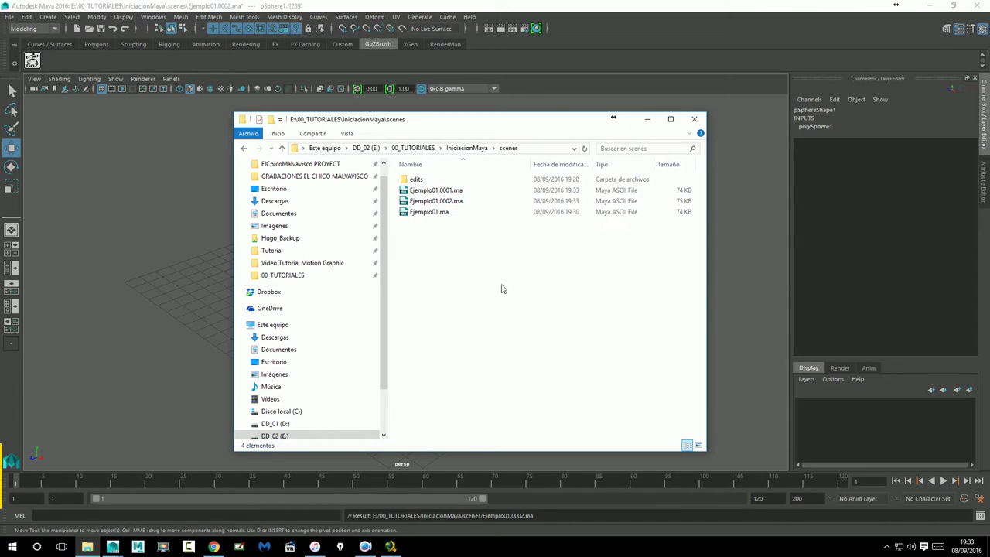
Close the file window and clear the sphere selection in Maya.
left_click(693, 118)
right_click(436, 267)
left_click(465, 252)
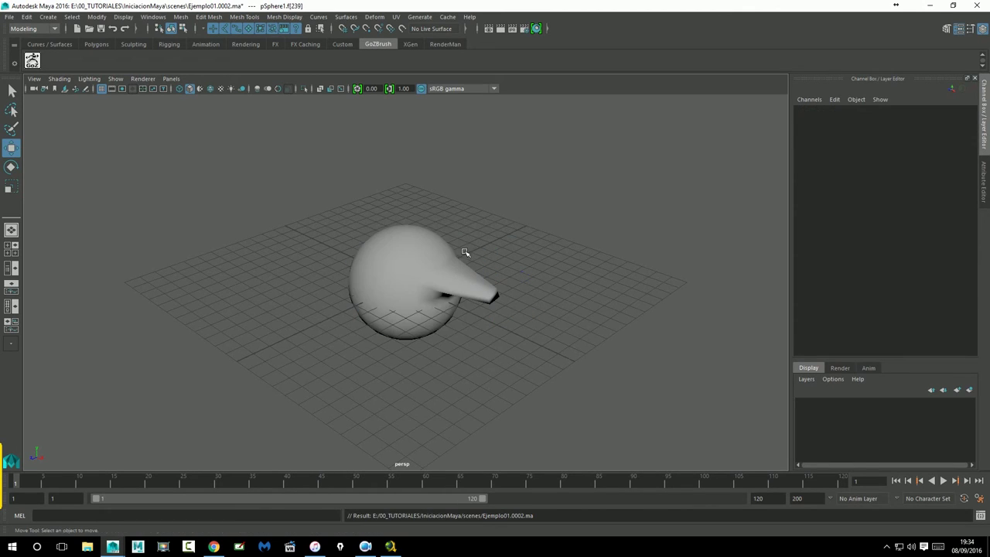
left_click(446, 263)
left_click(508, 223)
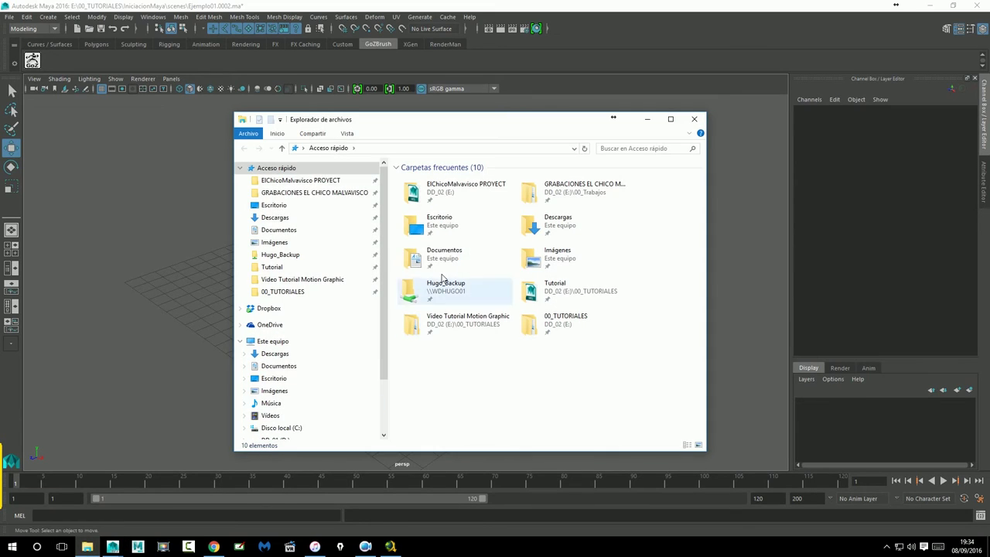
Browse to 00_TUTORIALES > IniciacionMaya and confirm the sound folder is empty.
left_click(278, 291)
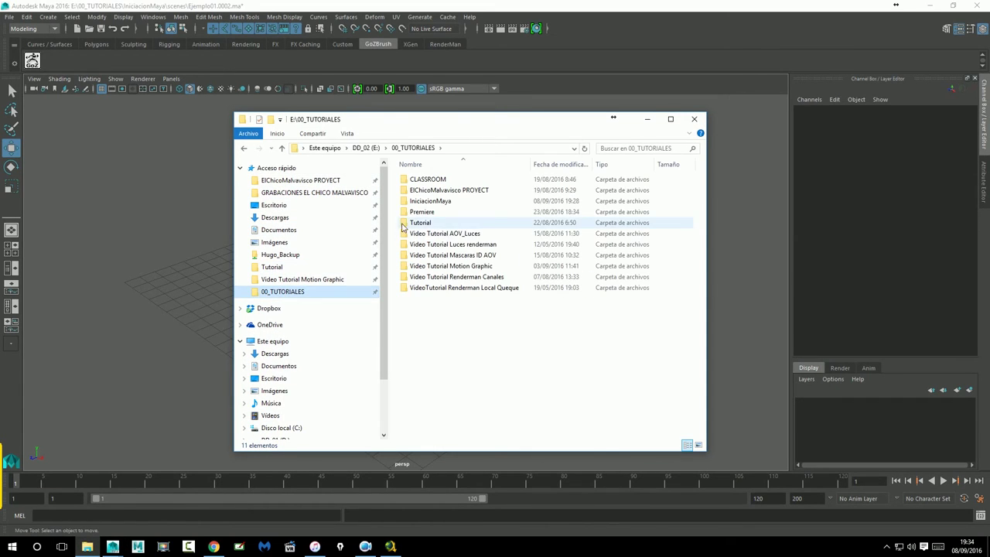
double_click(418, 201)
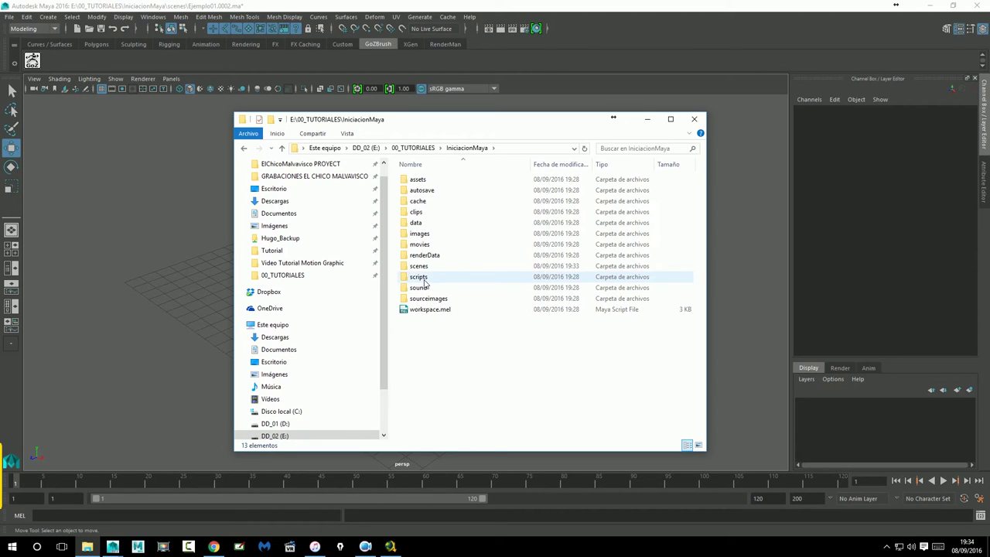
left_click(424, 289)
double_click(425, 289)
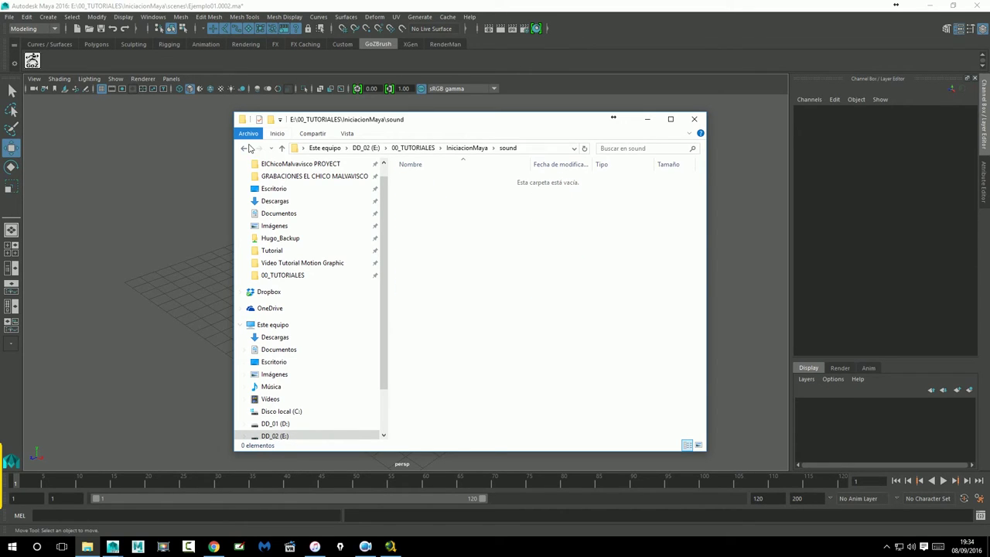
left_click(245, 148)
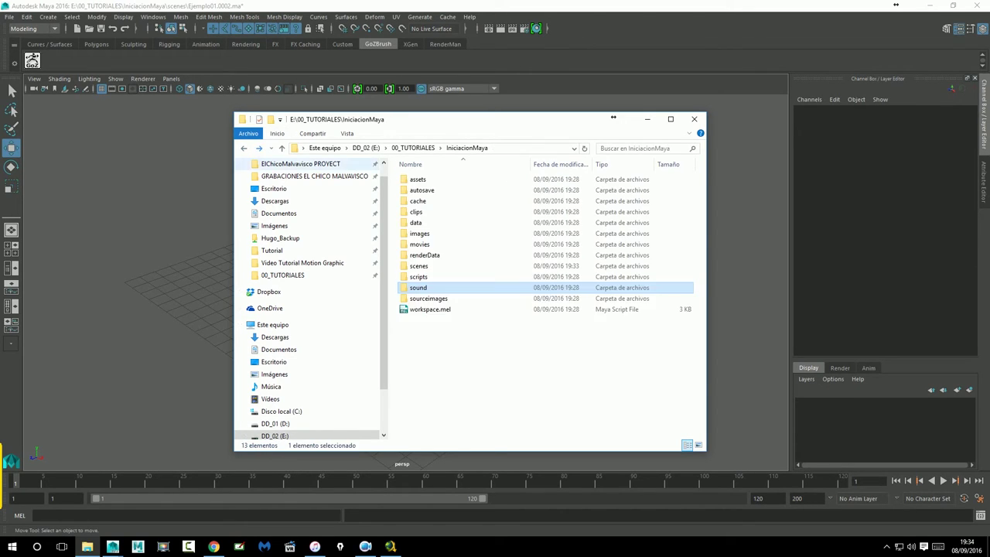
left_click(480, 368)
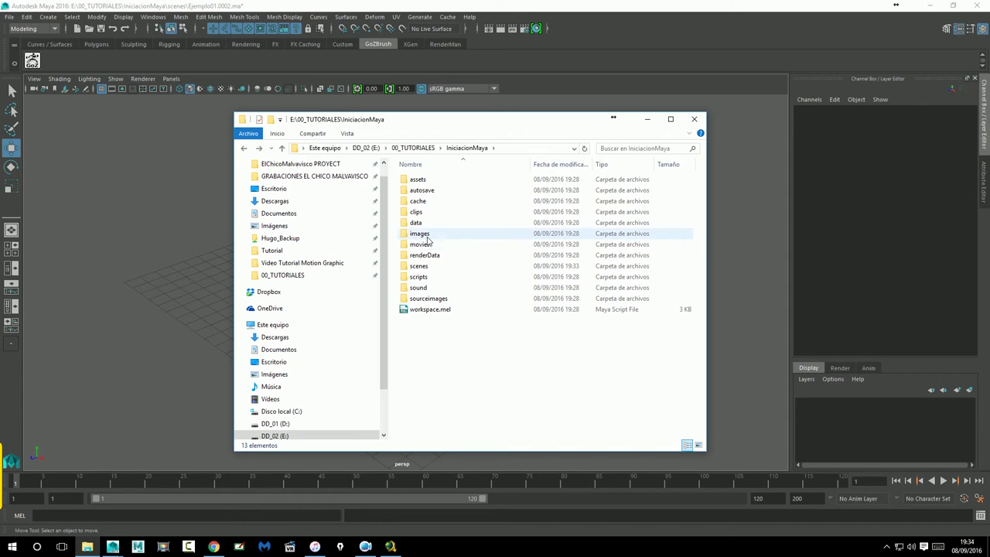
mouse_move(419, 244)
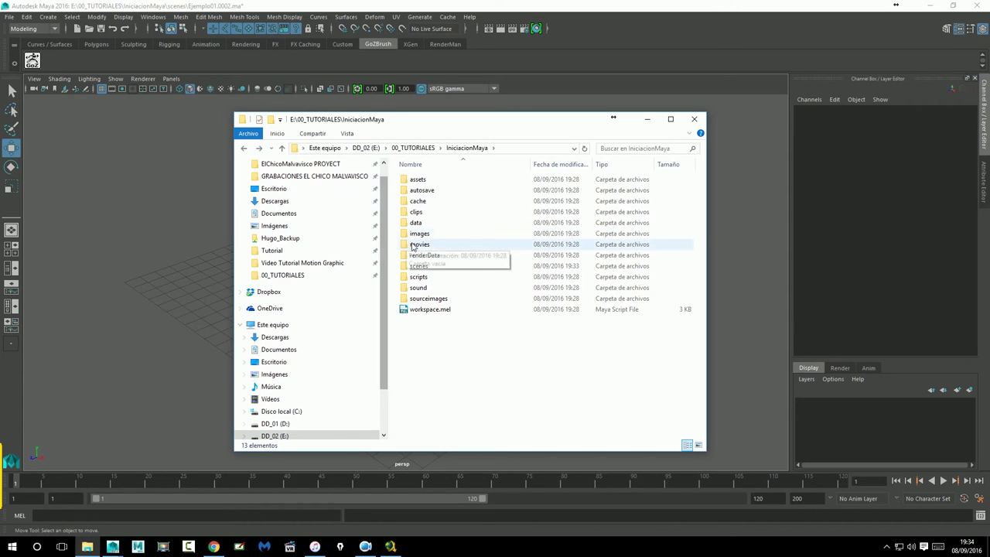
Confirm the images folder is empty, return to IniciacionMaya, and close Explorer.
left_click(418, 234)
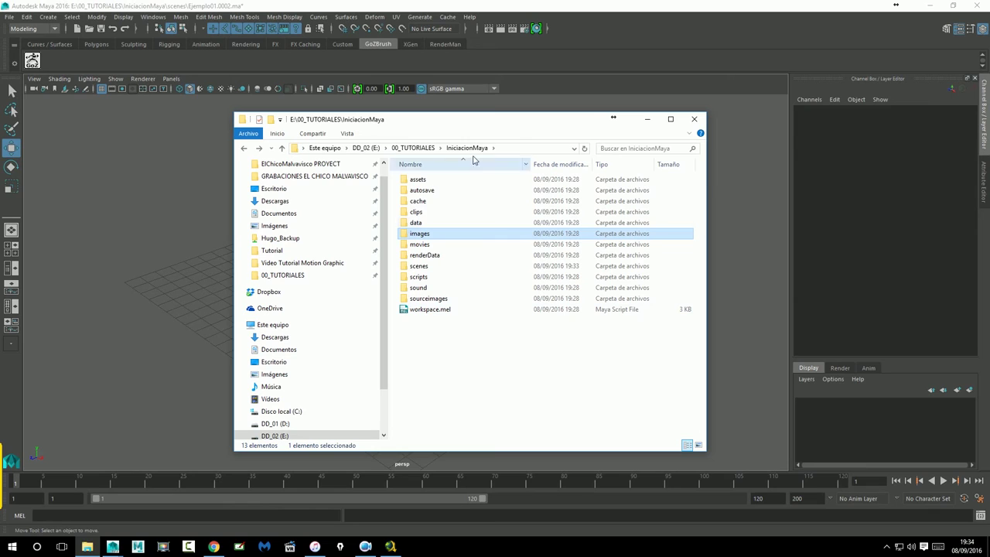
double_click(433, 235)
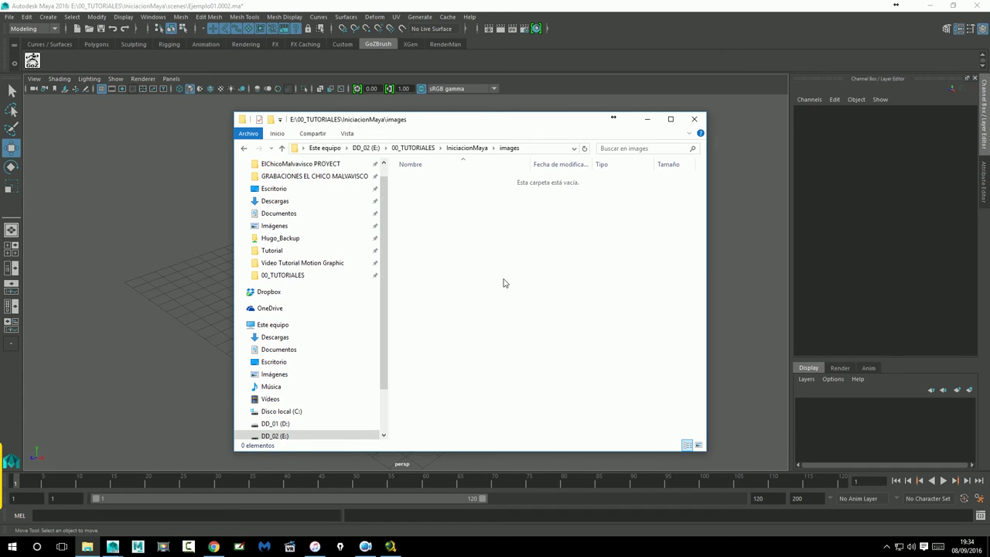
left_click(459, 148)
left_click(468, 345)
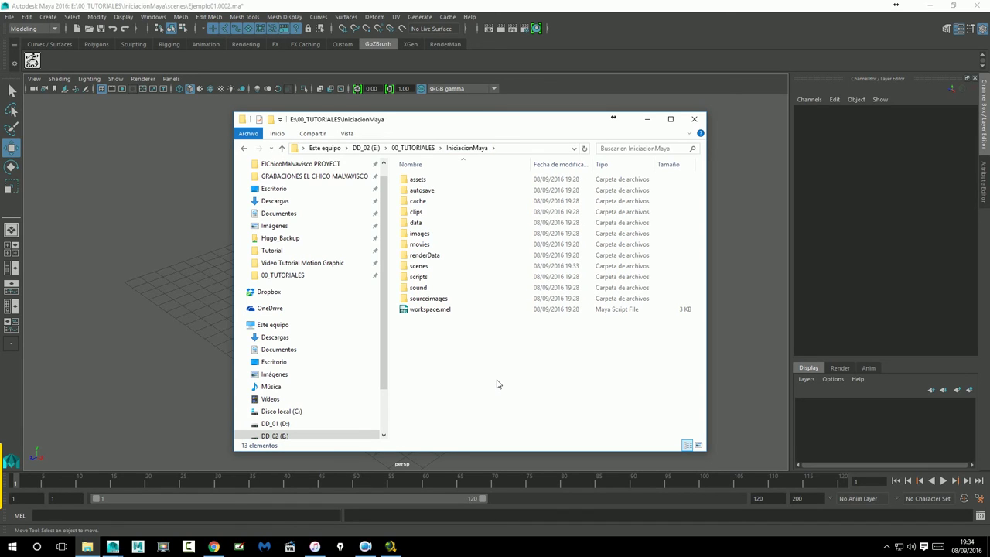
left_click(694, 120)
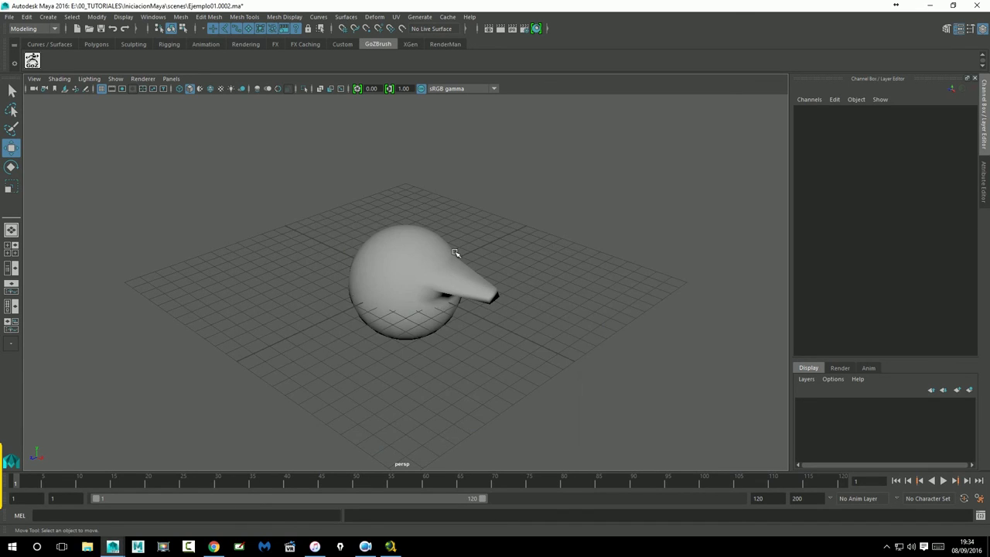
left_click(428, 256)
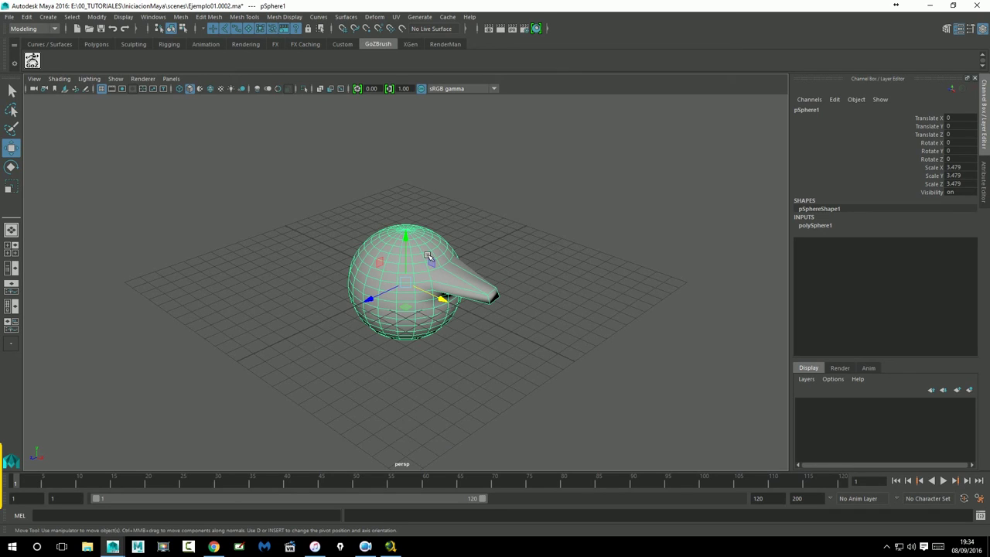